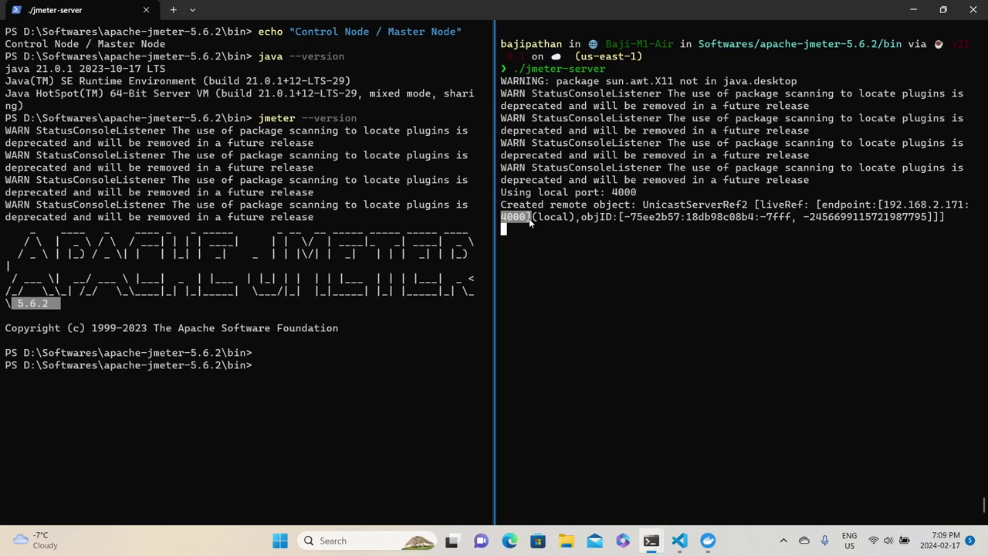
Focus the control node's PowerShell pane, then bring the jmeter.properties editor forward in VS Code.
left_click(291, 365)
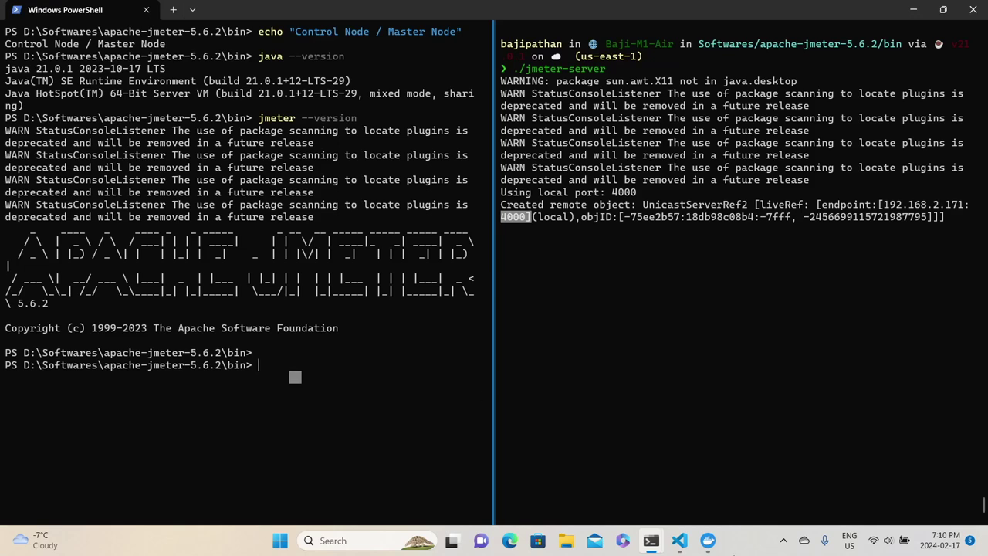
left_click(679, 541)
Under the commented remote_hosts line, add remote_hosts=192.168.2.171 without the .172 host, and save.
key("ctrl+f")
type("re")
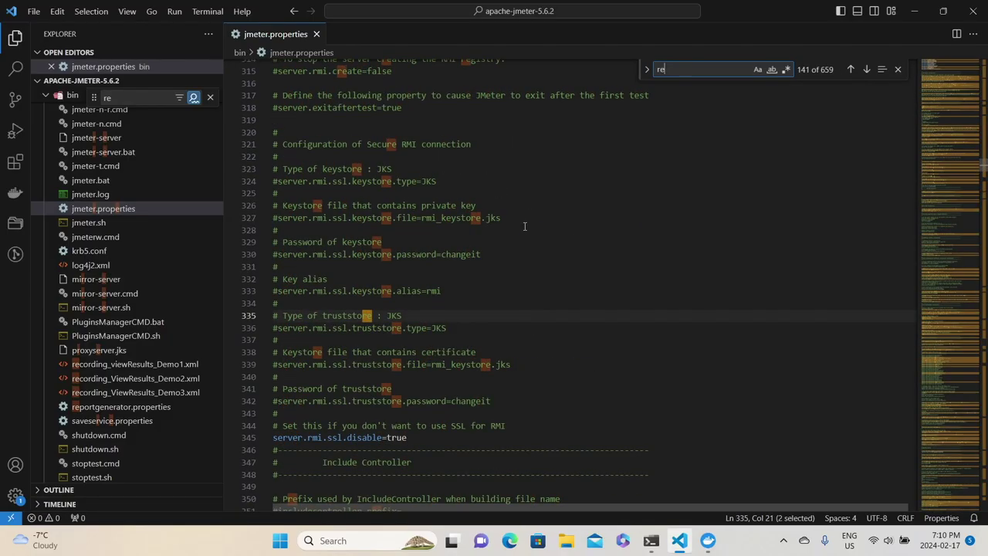
type("mote_host")
left_click(421, 373)
key("Down")
key("Return")
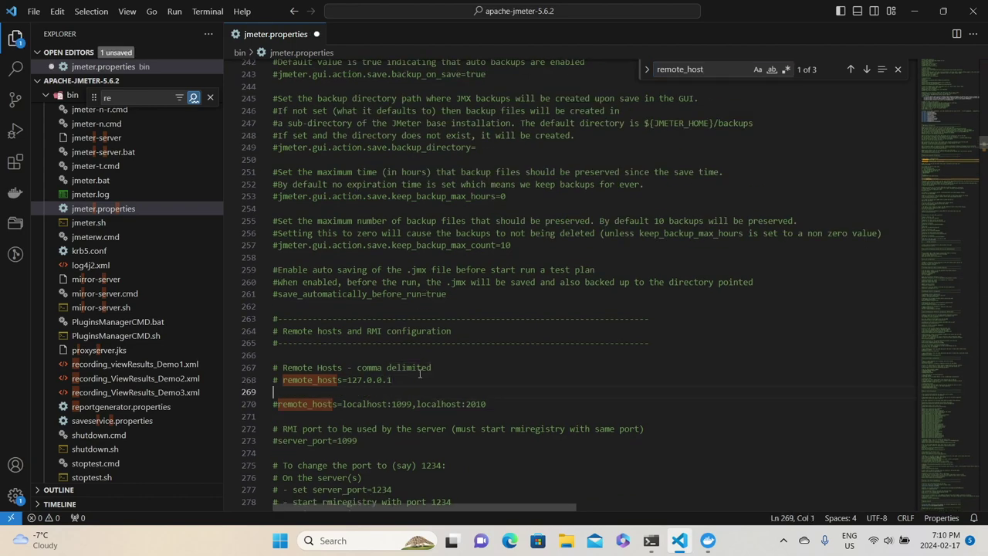
type("remote_")
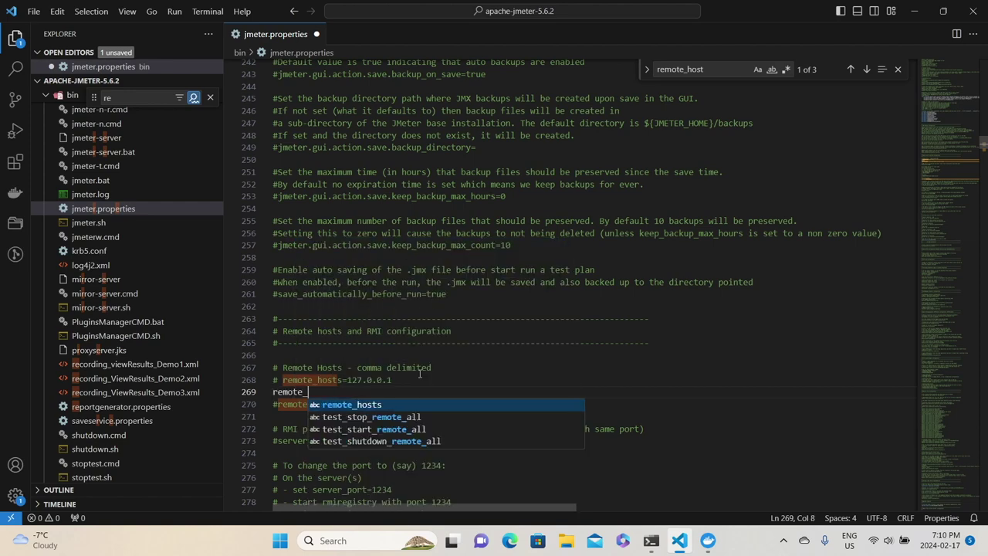
type("hosts=")
key("alt+Tab")
key("alt+Tab")
type("192.168.2.171")
key("alt+Tab")
key("alt+Tab")
type(",")
type("192.")
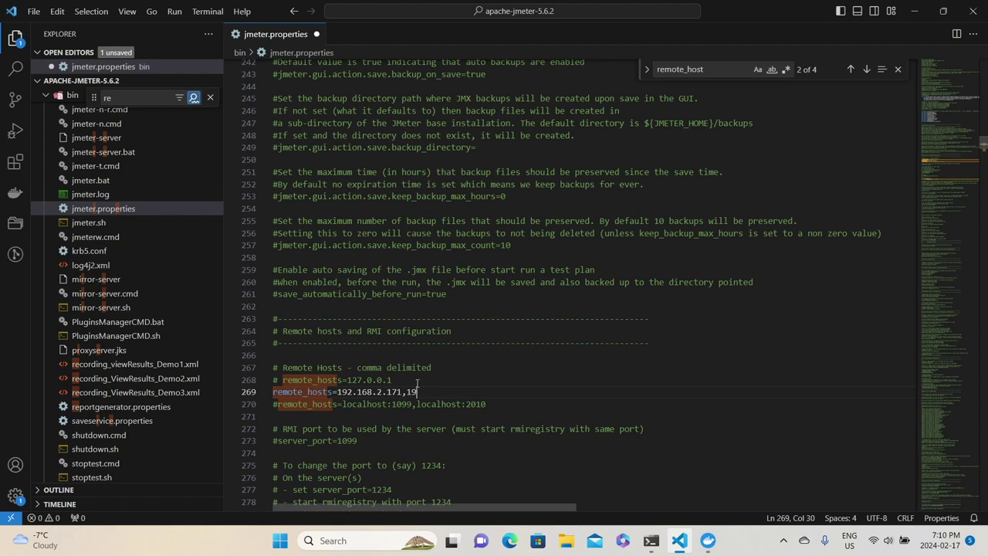
type("168.2.172")
key("BackSpace")
key("BackSpace")
key("BackSpace")
key("BackSpace")
key("BackSpace")
key("BackSpace")
key("BackSpace")
key("BackSpace")
key("BackSpace")
key("BackSpace")
key("BackSpace")
key("BackSpace")
key("BackSpace")
key("BackSpace")
key("ctrl+s")
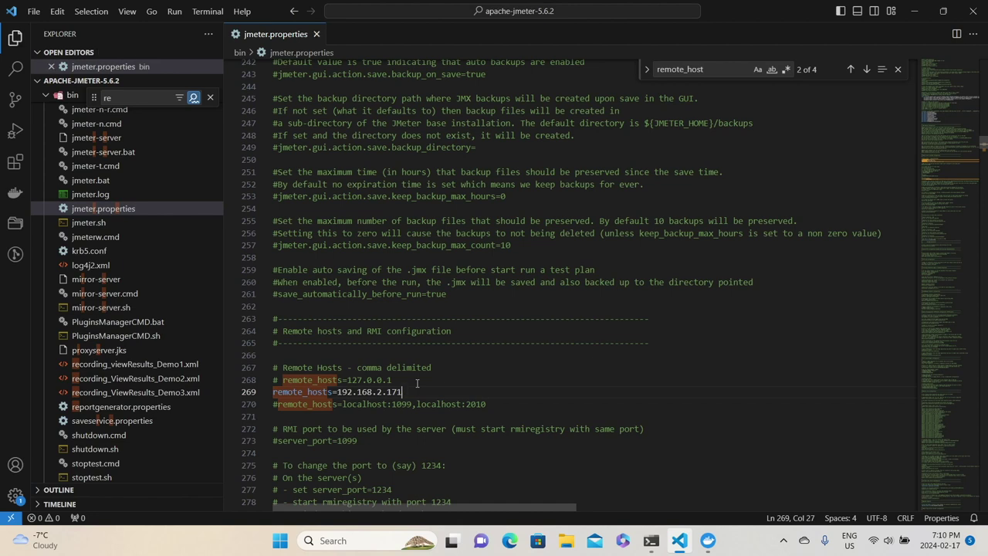
Launch the JMeter GUI from PowerShell with the jmeter command and maximize its window.
key("alt+Tab")
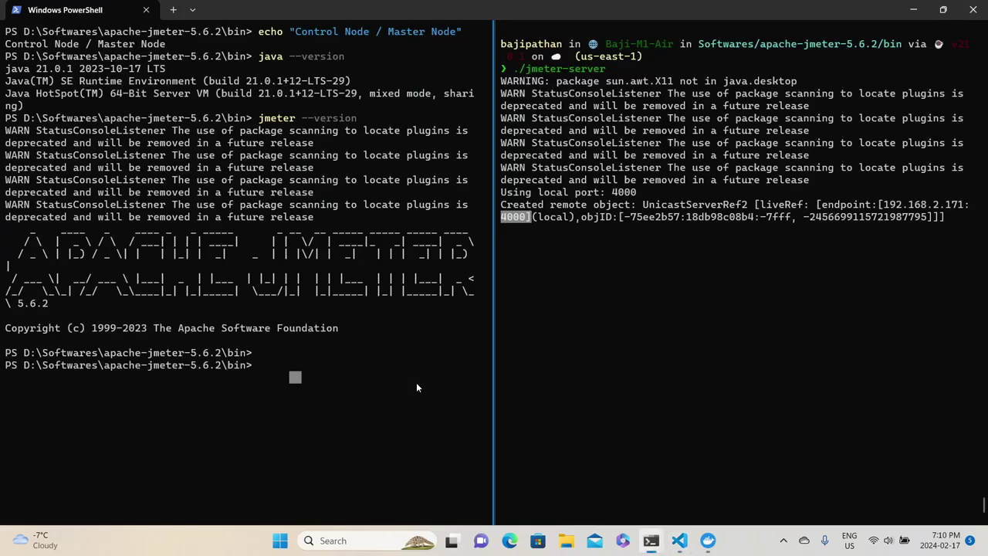
type("jmeter")
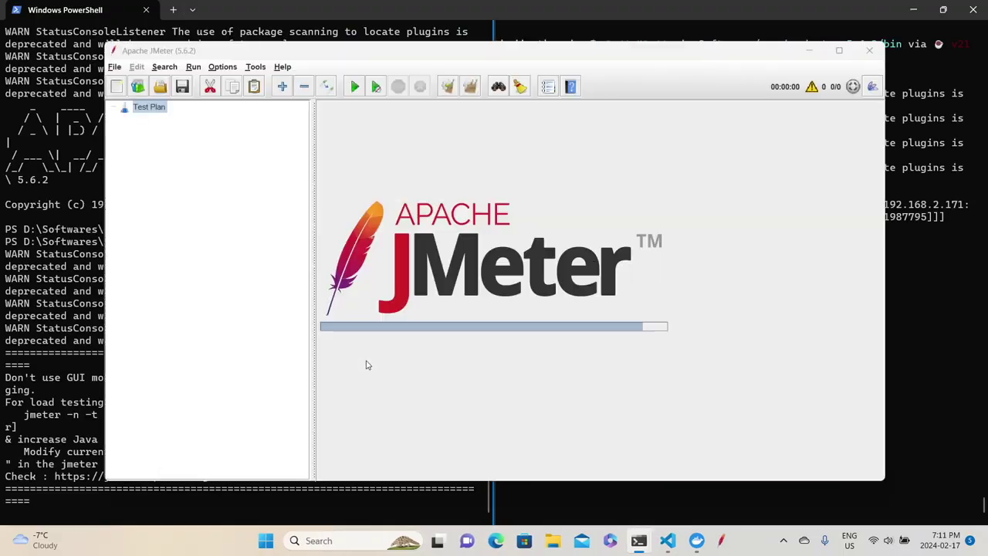
key("alt+Tab")
key("alt+Tab")
key("Tab")
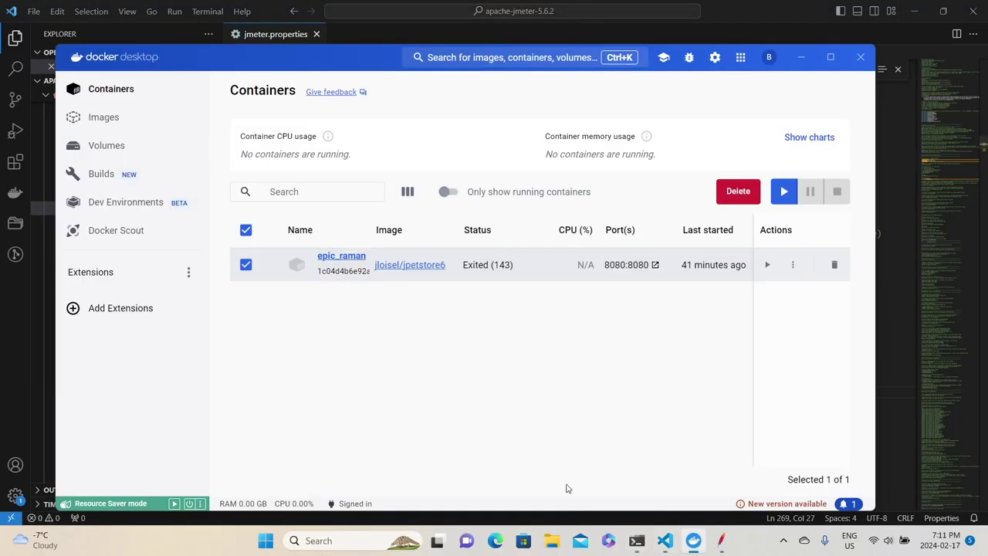
left_click(721, 540)
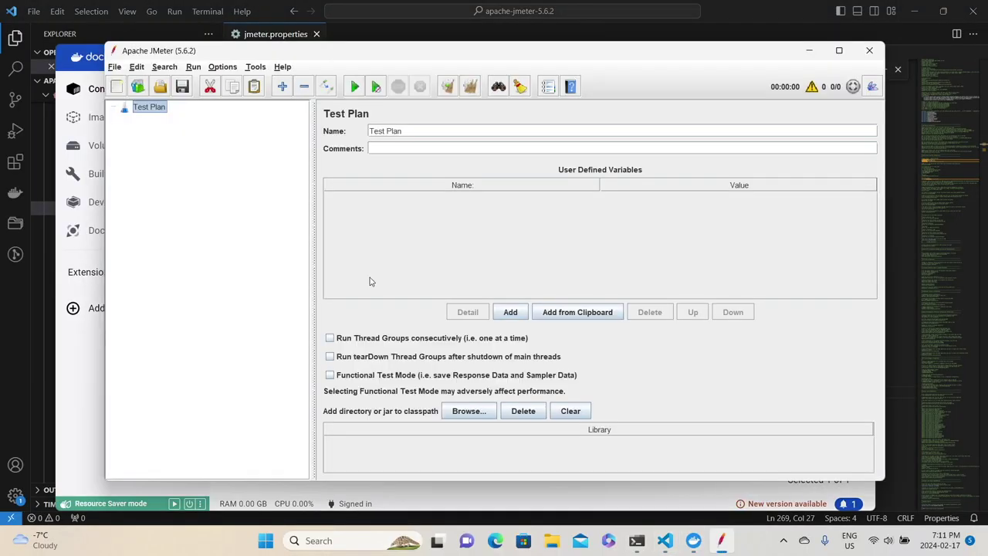
left_click(841, 51)
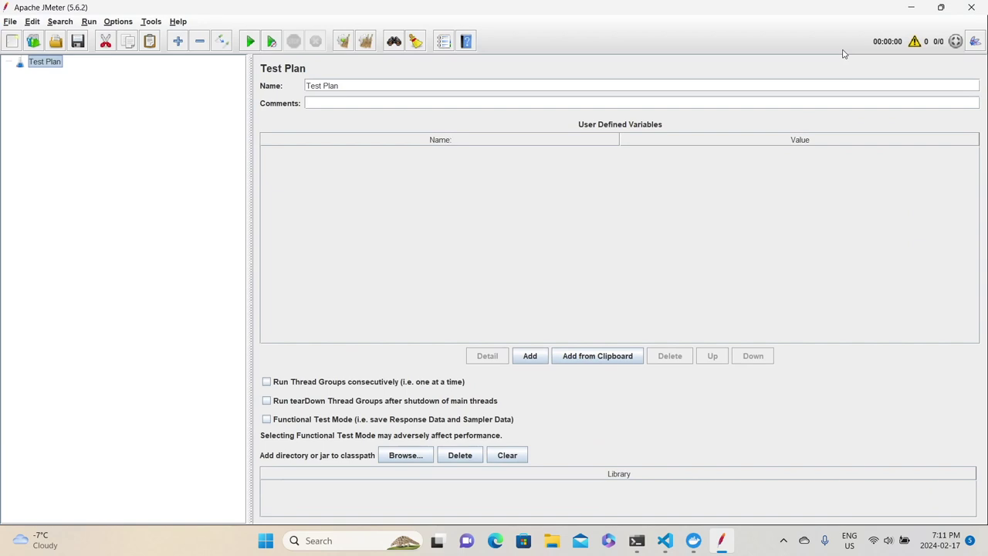
Open JPetStore_Demo.jmx from Desktop > JMeterScripts and select its Thread Group.
left_click(60, 43)
left_click(456, 183)
left_click(421, 211)
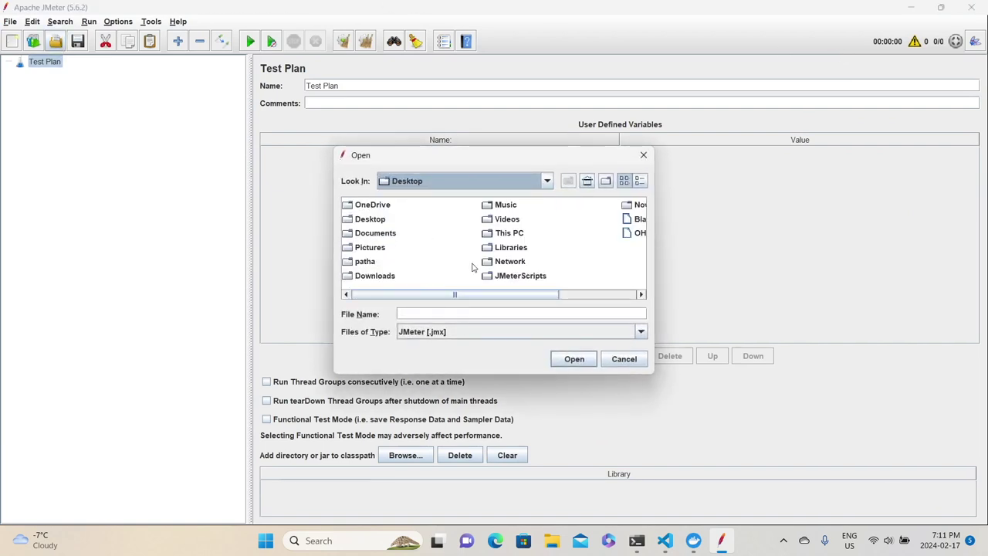
double_click(481, 272)
double_click(408, 261)
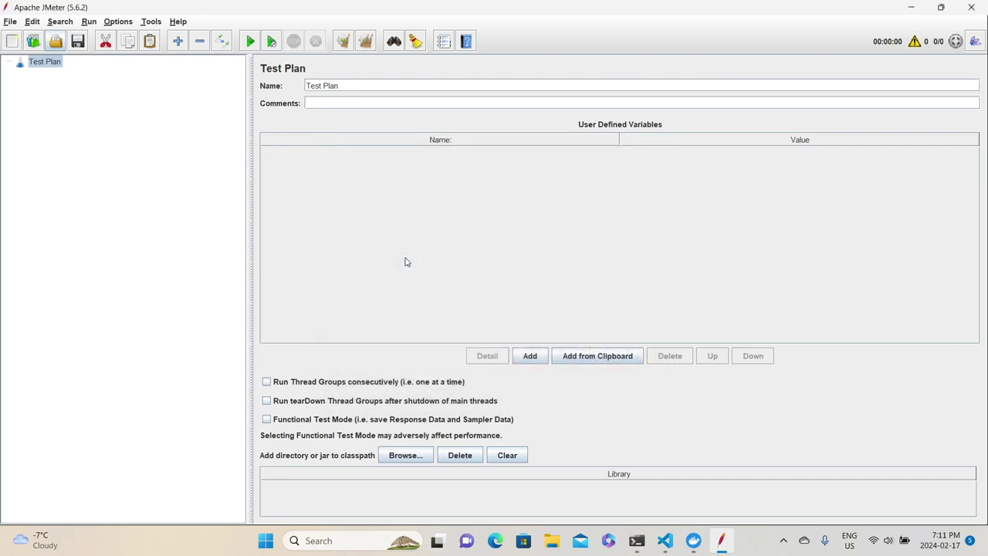
left_click(64, 134)
Review the Thread Group's number of threads, ramp-up period and loop count.
left_click(374, 179)
left_click(394, 195)
left_click(393, 213)
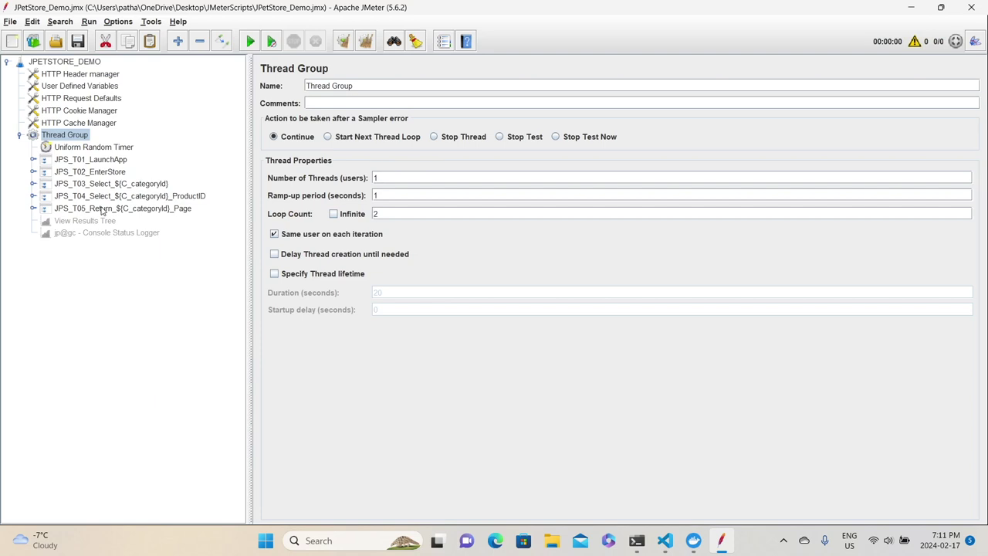
Enable the disabled View Results Tree listener and reselect the Thread Group.
left_click(86, 221)
right_click(90, 221)
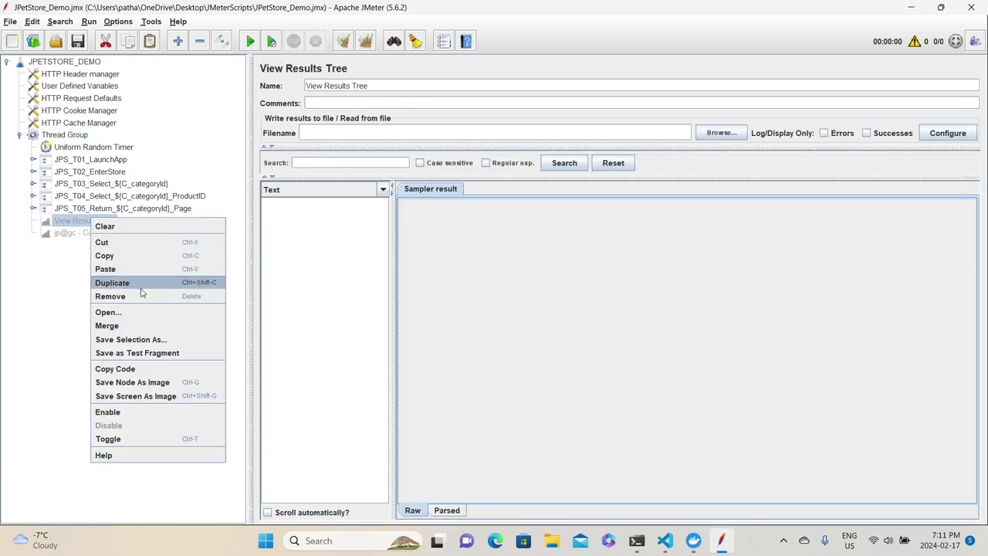
left_click(141, 414)
left_click(73, 135)
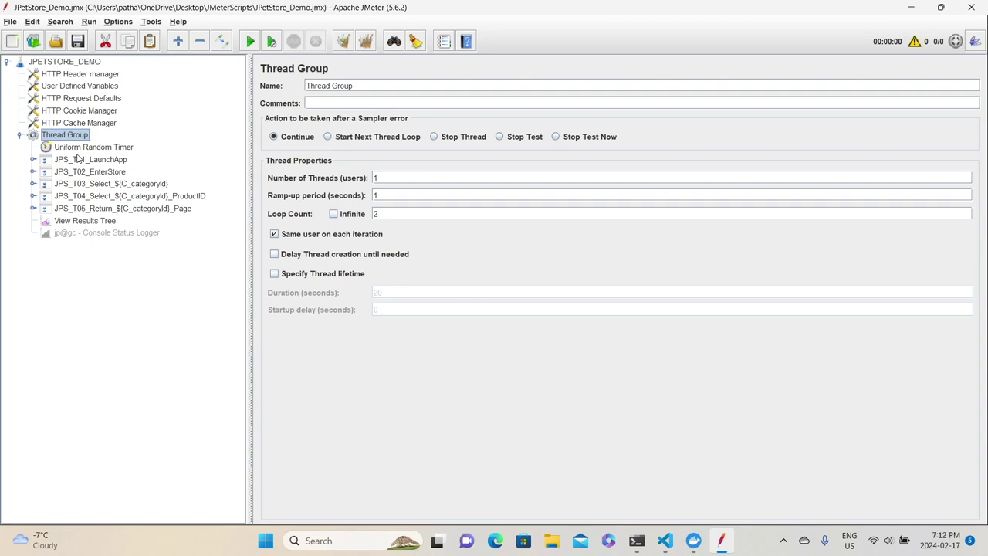
key("super+s")
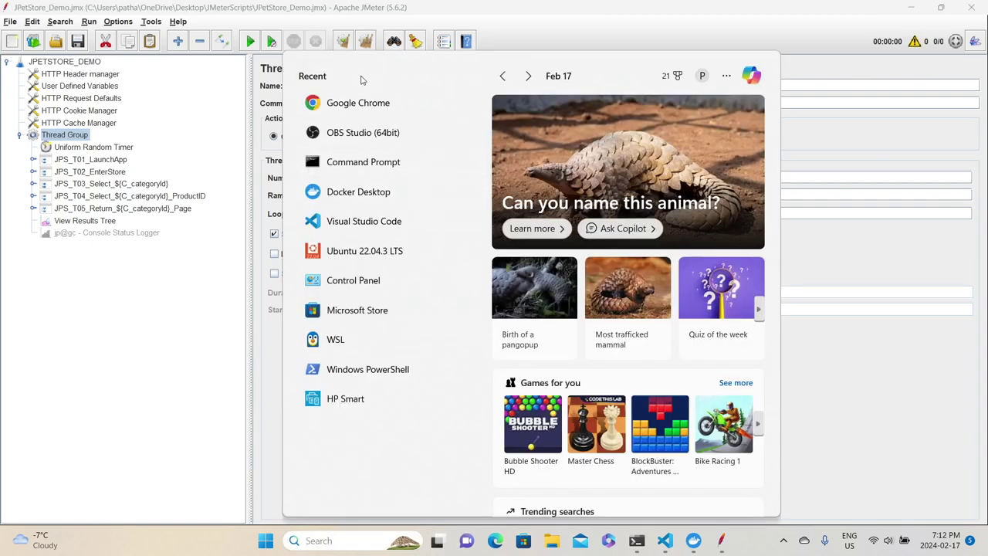
left_click(361, 101)
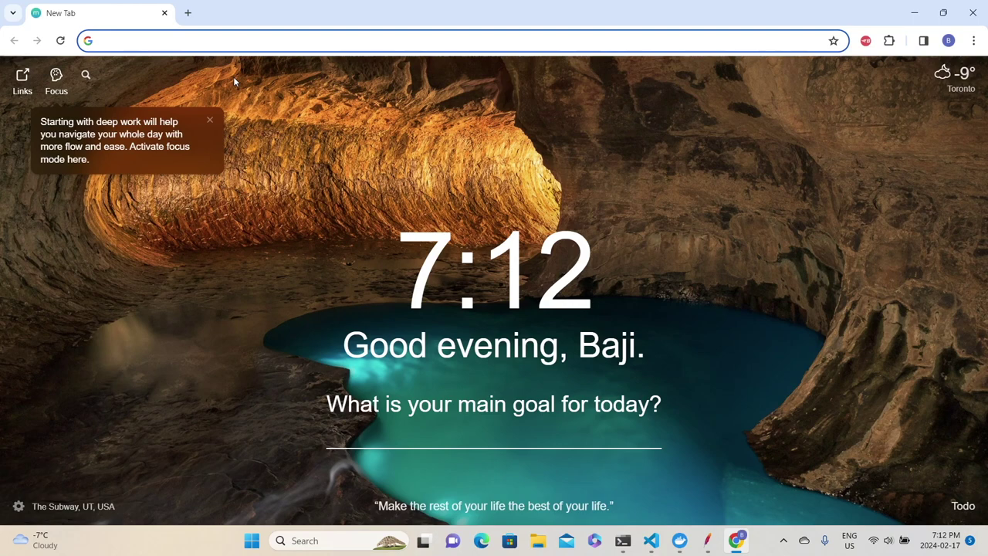
type("http://;")
key("BackSpace")
type("localhost:8080")
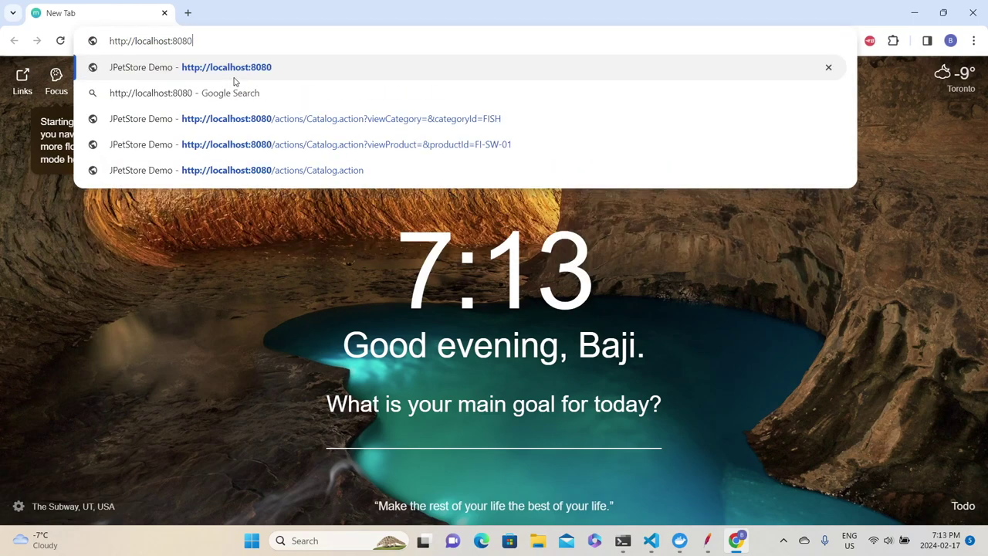
key("Return")
left_click(112, 107)
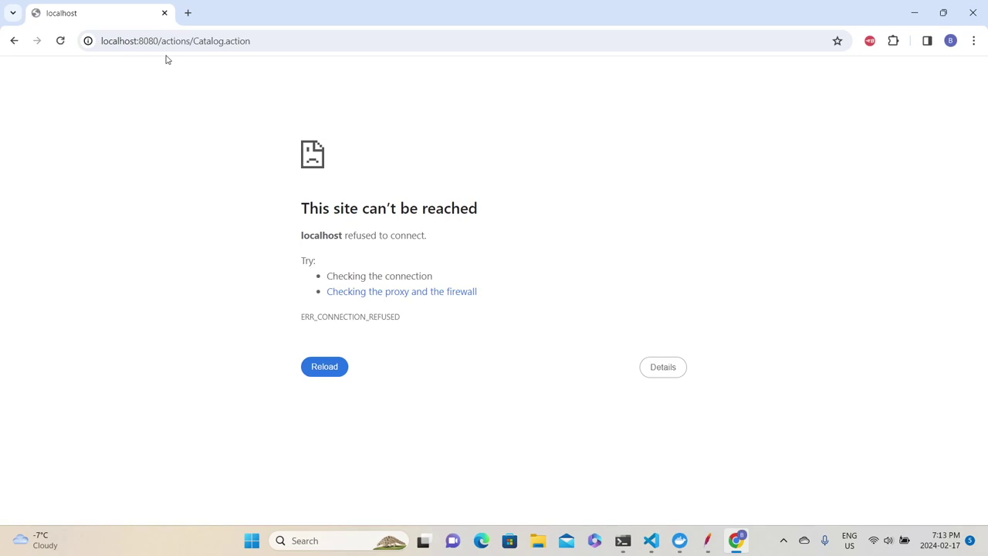
Reload the page that refuses to connect, mark its error heading, and bring up Docker Desktop.
key("F5")
left_click_drag(487, 208, 261, 194)
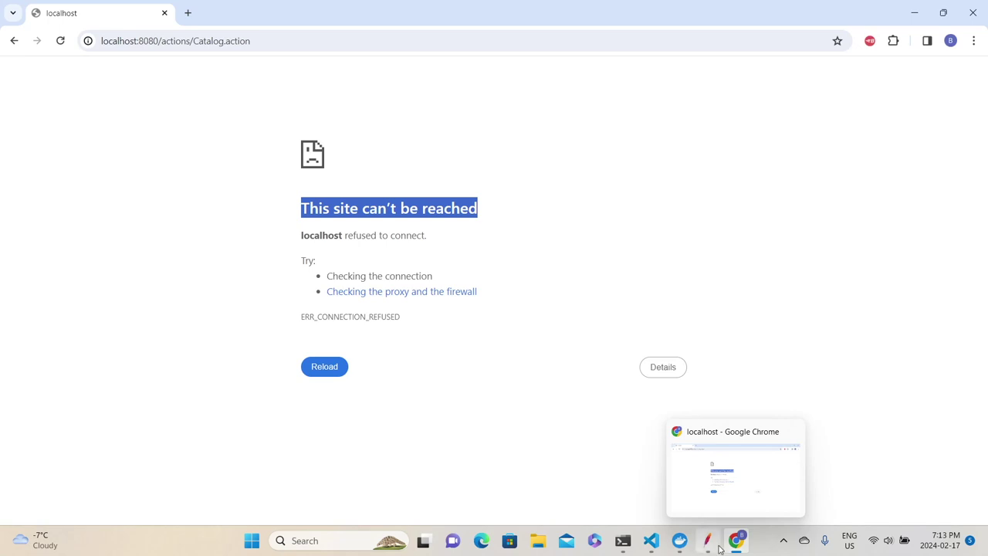
left_click(680, 540)
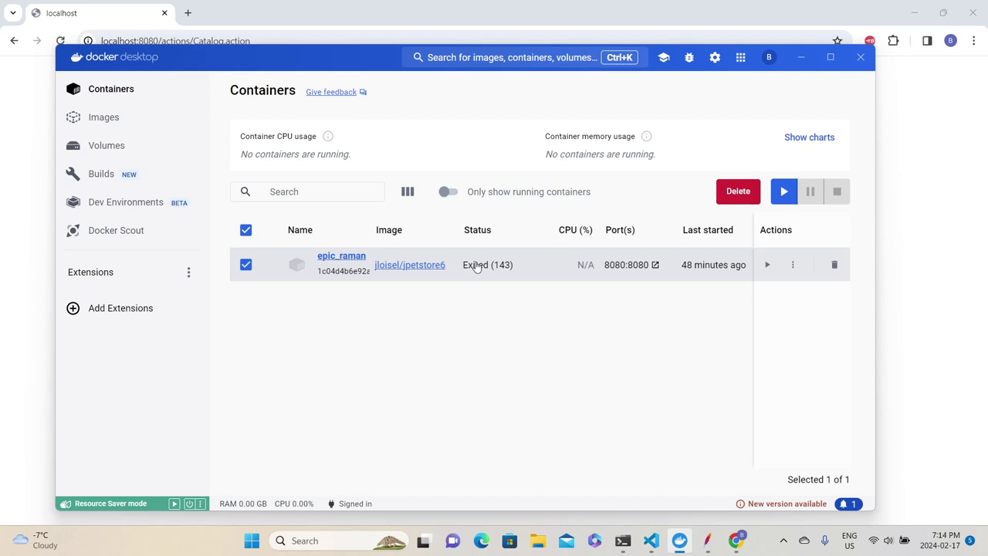
Start the jpetstore6 container and reload localhost:8080 in Chrome.
left_click(784, 191)
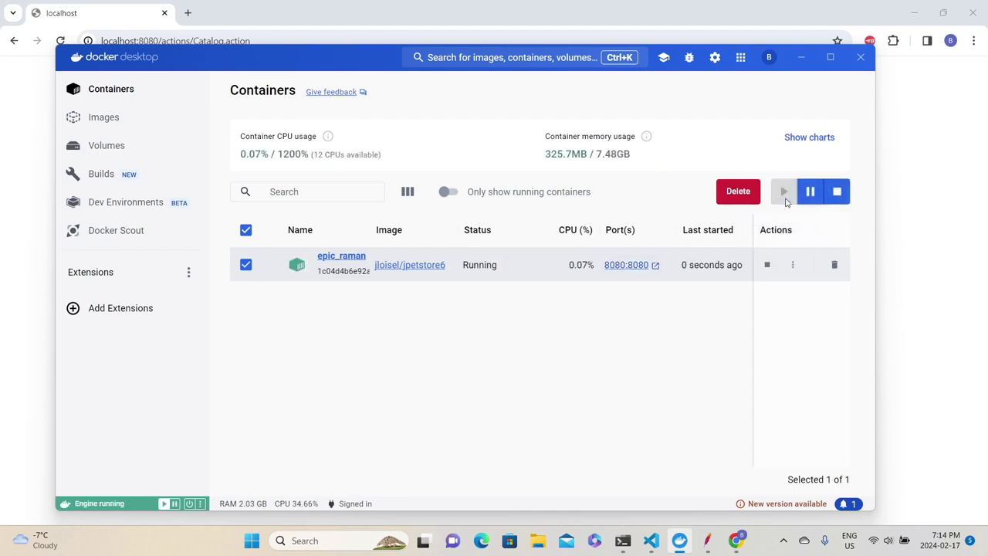
left_click(278, 35)
left_click(279, 36)
key("Return")
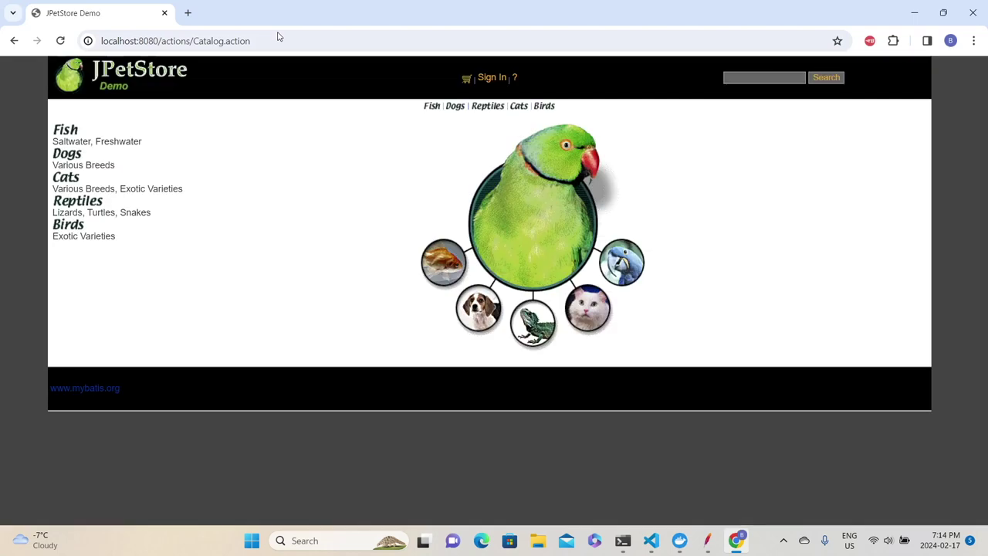
Browse Fish > Angelfish > EST-1, return to the Fish list, and minimize Chrome.
left_click(68, 132)
left_click(455, 175)
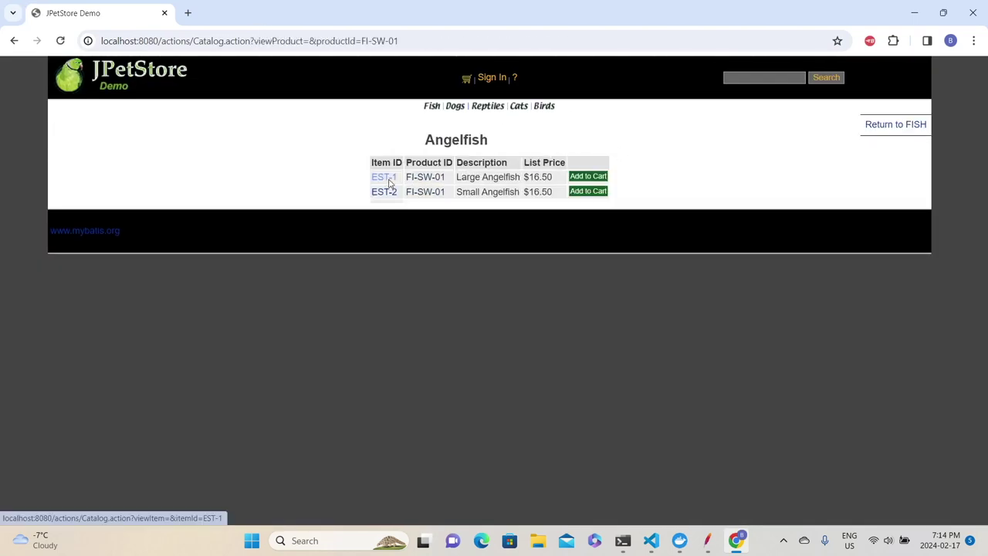
left_click(386, 177)
left_click(440, 110)
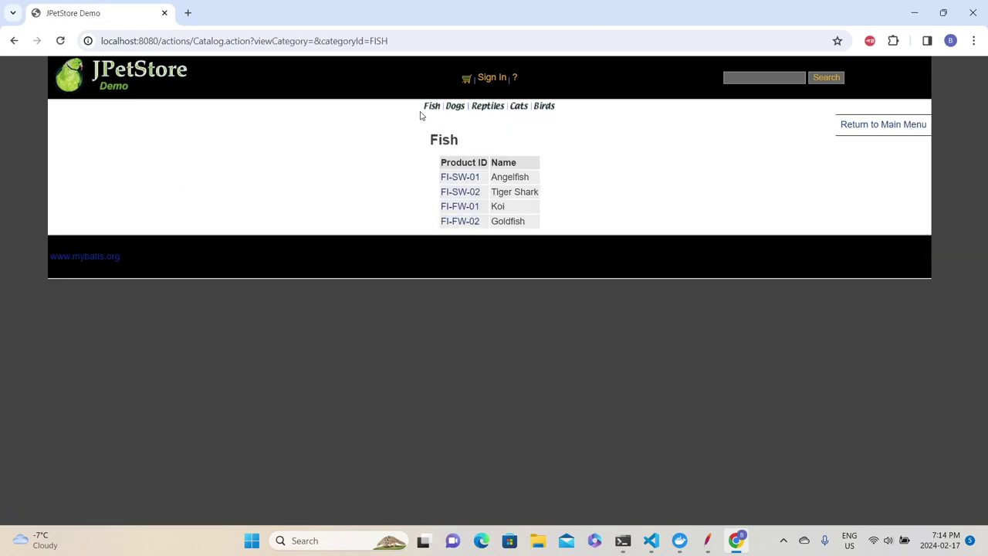
left_click(914, 13)
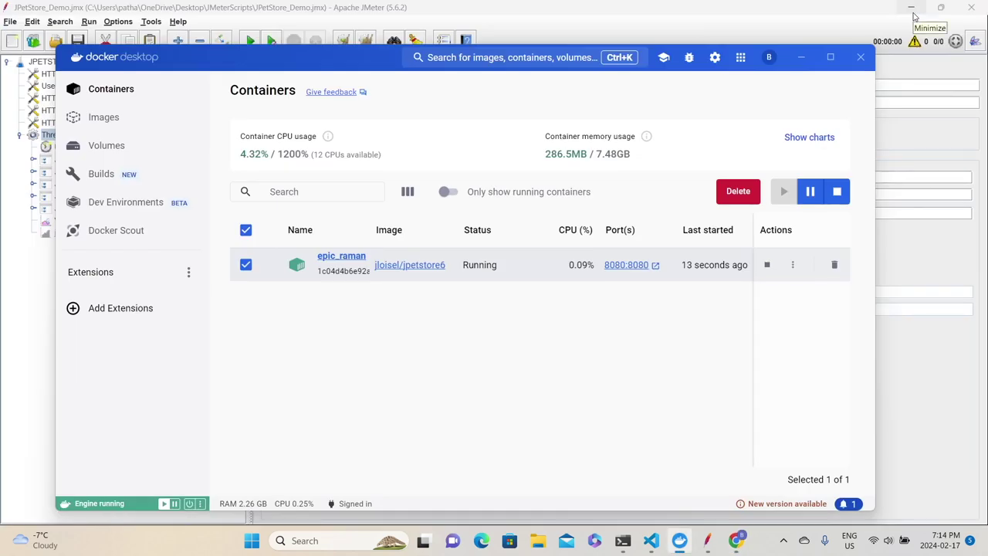
Remote-start JPetStore_Demo.jmx on the 192.168.2.171 server via Run > Remote Start.
left_click(707, 540)
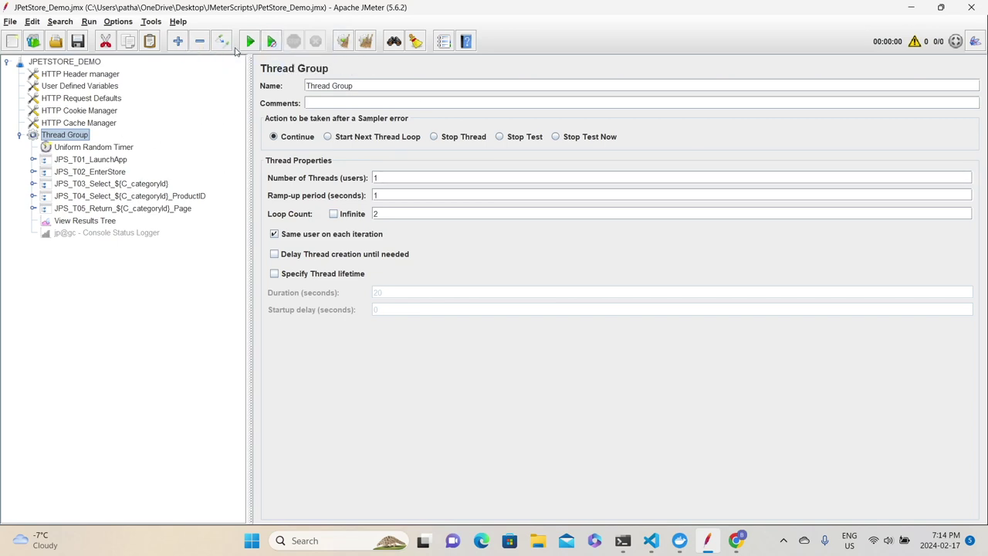
left_click(86, 22)
mouse_move(95, 93)
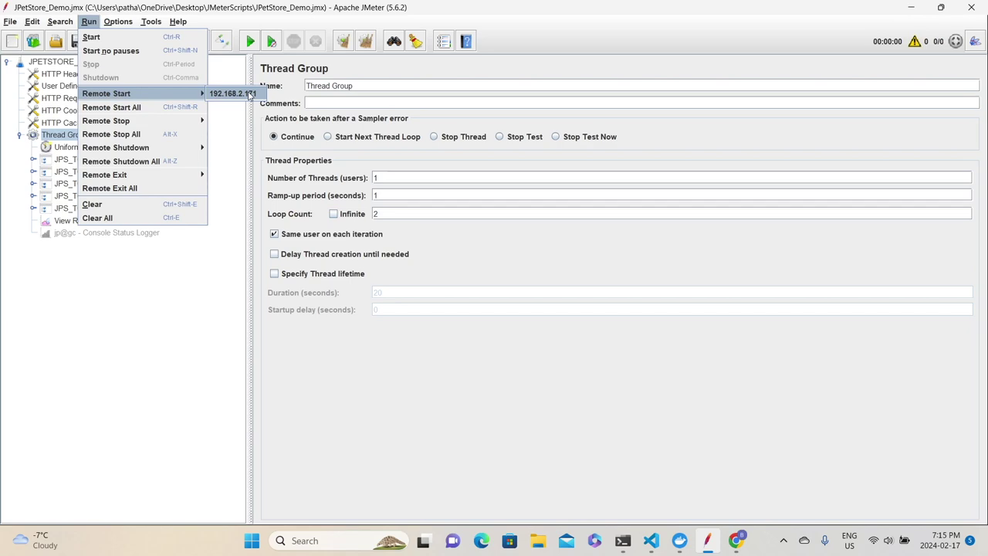
left_click(249, 94)
Check the jmeter-server terminal pane for the remote test-start message.
mouse_move(622, 541)
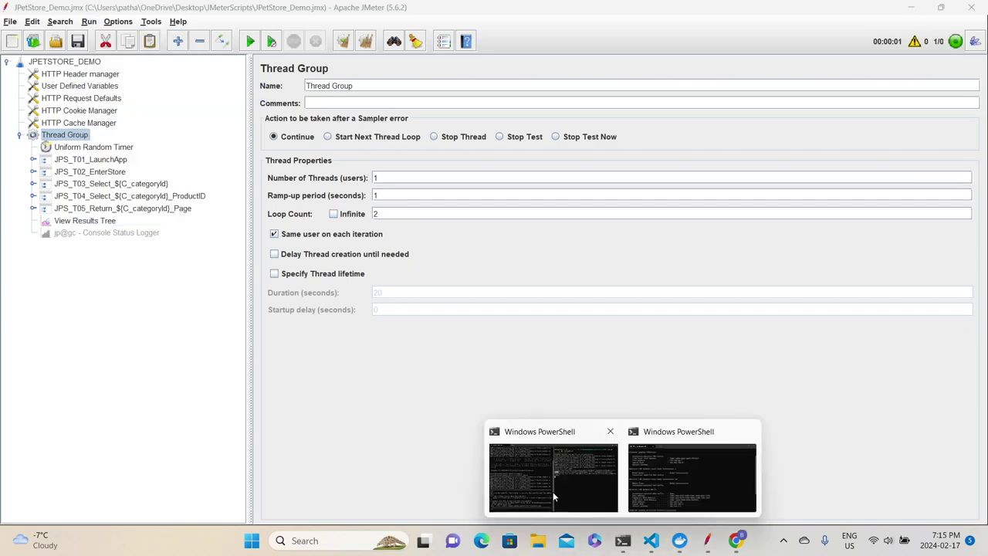
left_click(554, 497)
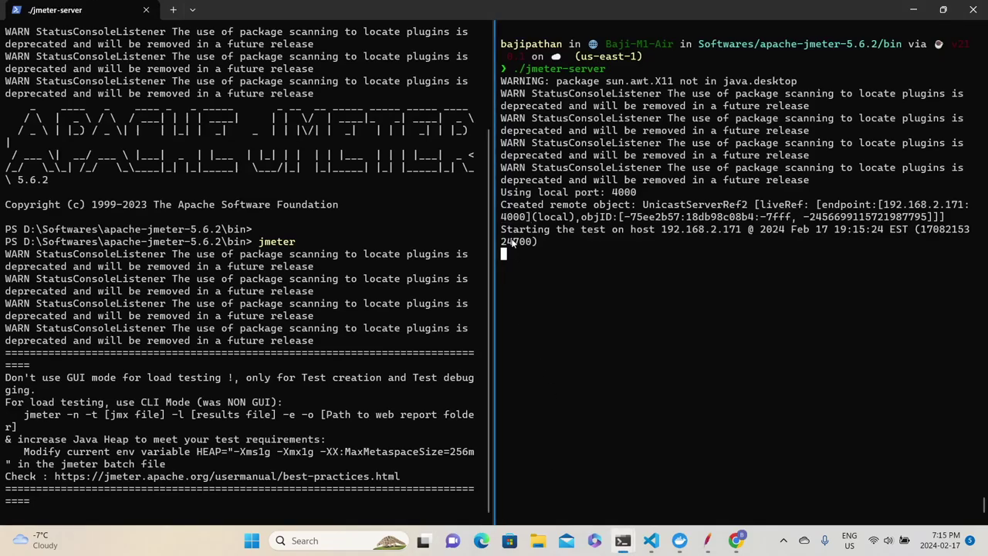
left_click_drag(502, 229, 649, 230)
key("alt+Tab")
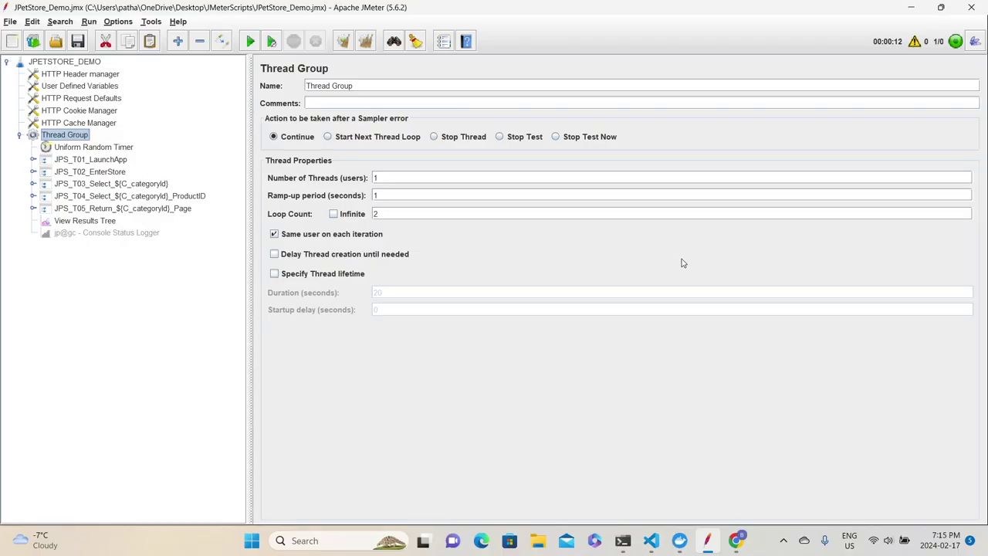
Read the failed JPS_T01_LaunchApp sample's HttpHostConnectException, then open User Defined Variables.
left_click(81, 221)
left_click(318, 205)
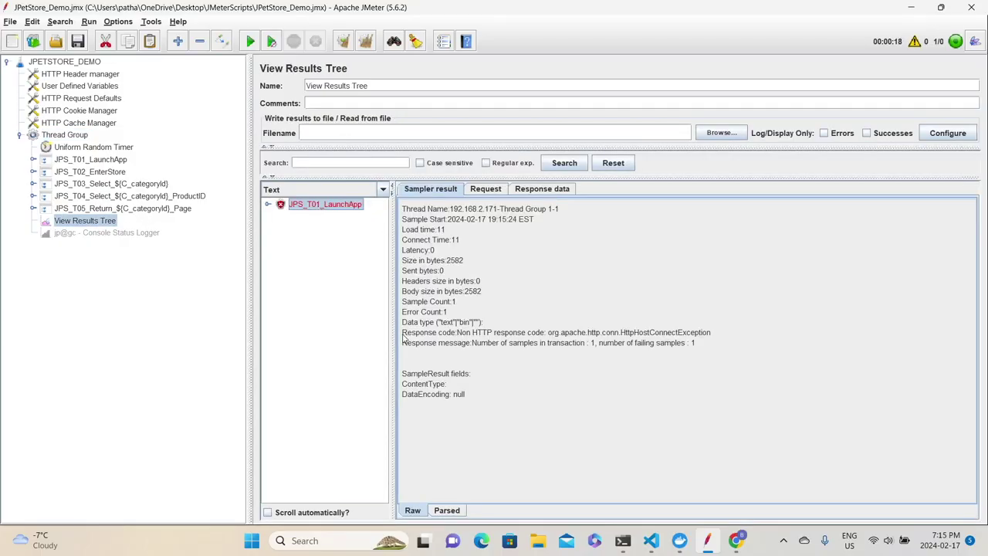
left_click_drag(469, 340, 587, 337)
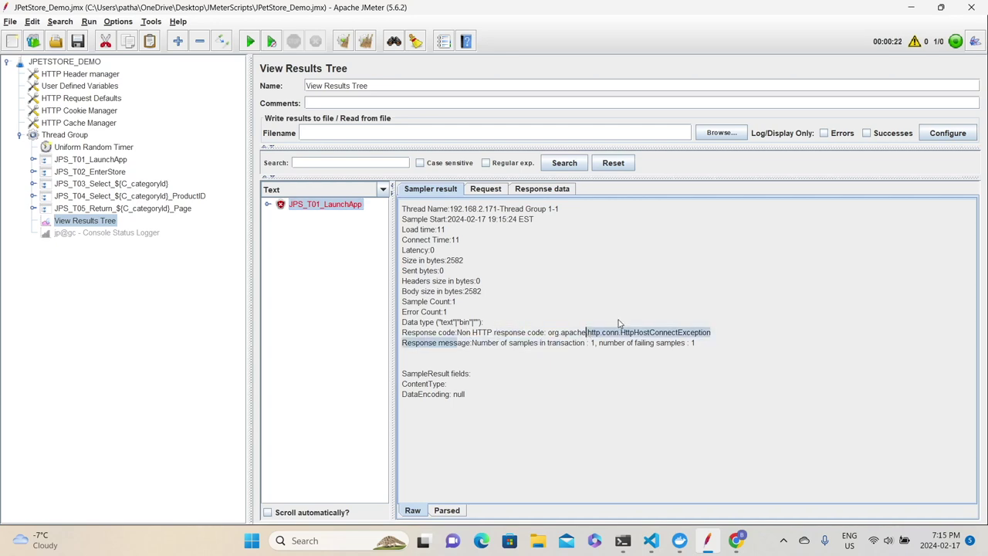
double_click(625, 333)
left_click(687, 334)
left_click(492, 333)
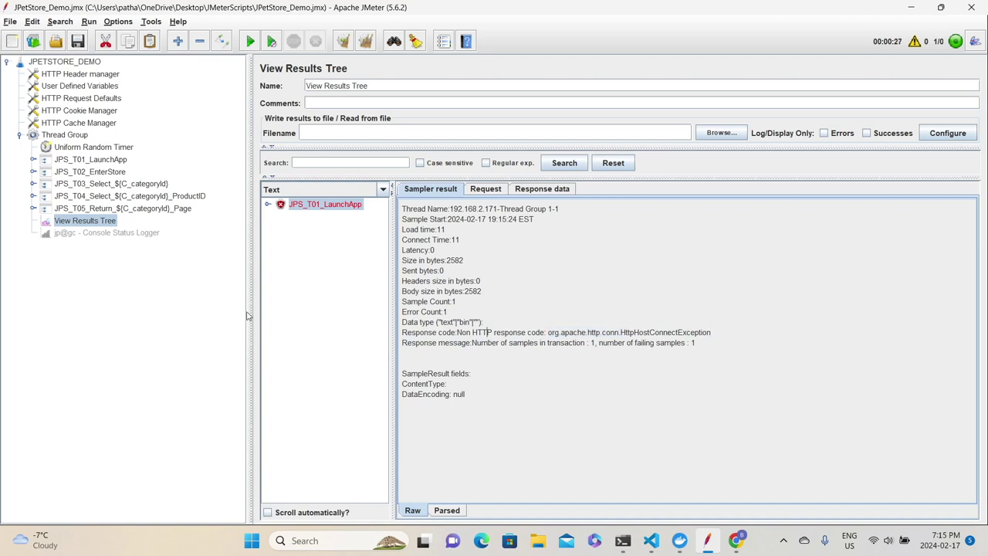
left_click(87, 91)
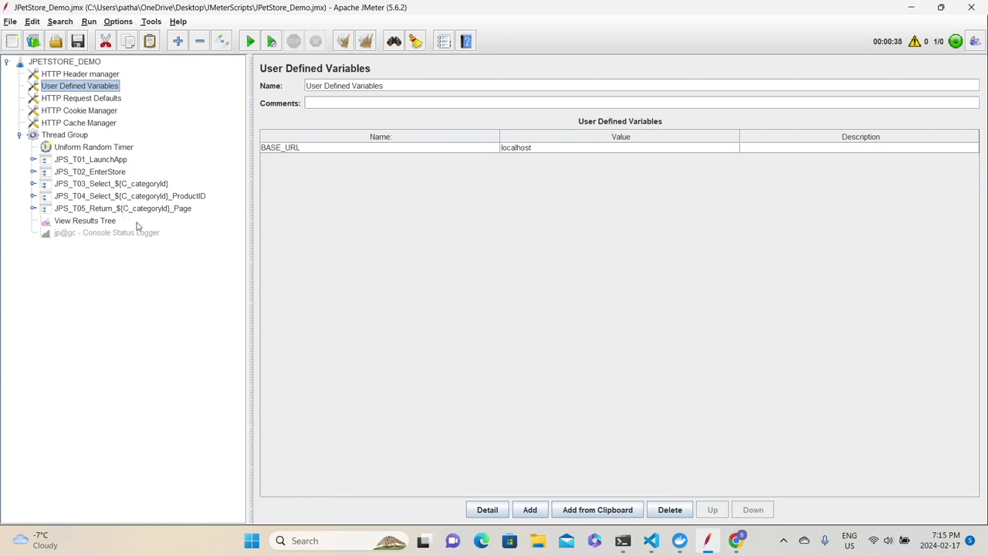
Bring the jmeter-server terminal forward to see the test finished on 192.168.2.171.
mouse_move(623, 541)
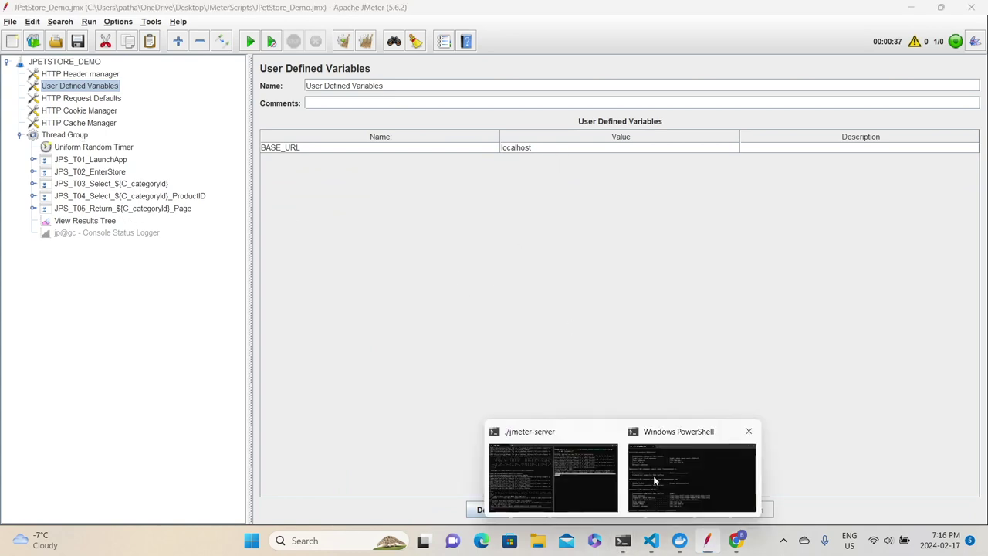
left_click(655, 477)
left_click(552, 464)
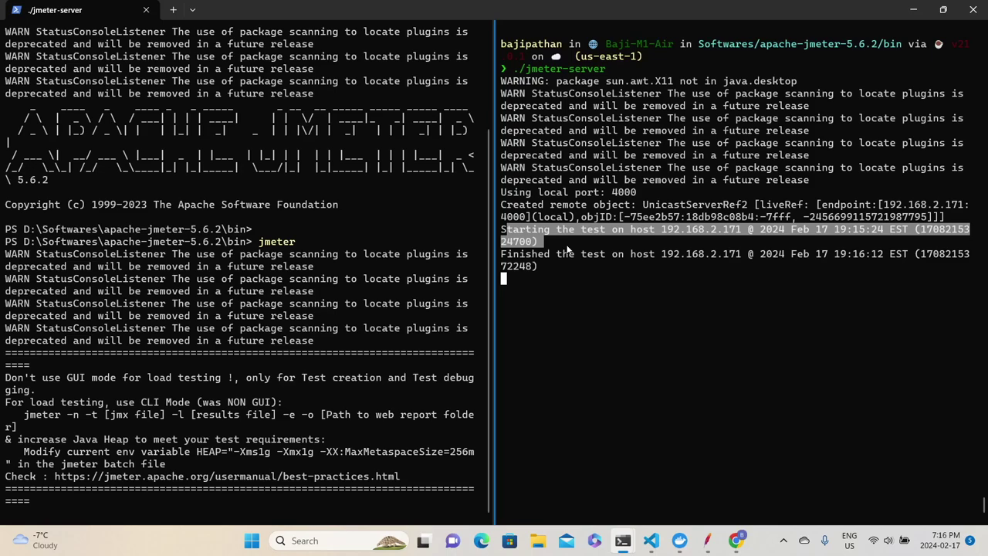
Read the 192.168.2.38 IPv4 address from ipconfig, then start editing BASE_URL's localhost value.
key("alt+Tab")
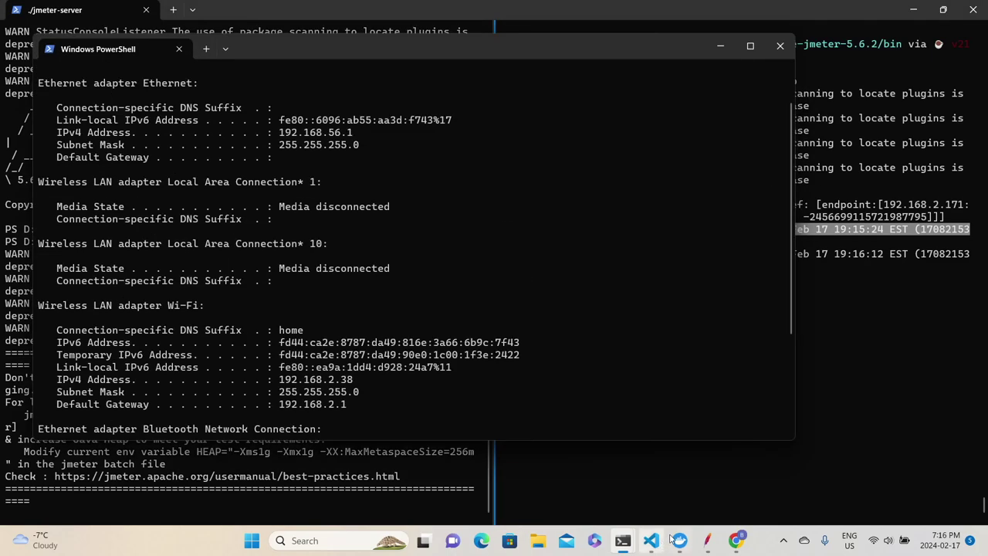
left_click(707, 541)
left_click(80, 230)
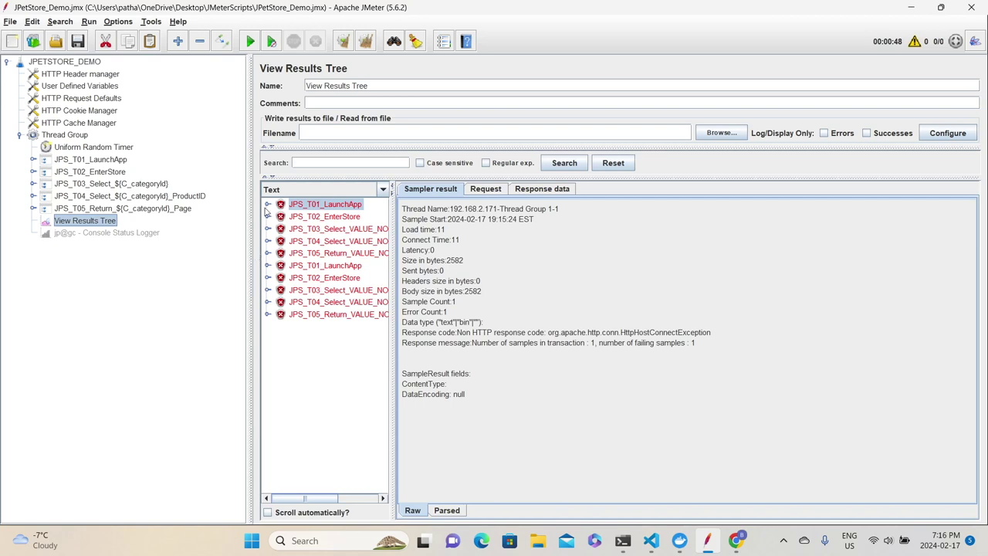
left_click(89, 87)
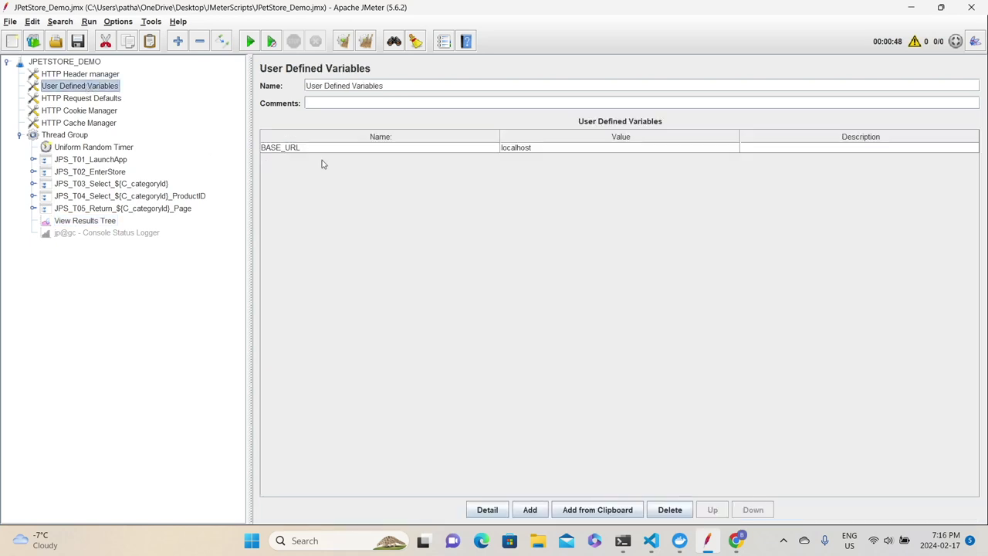
double_click(541, 148)
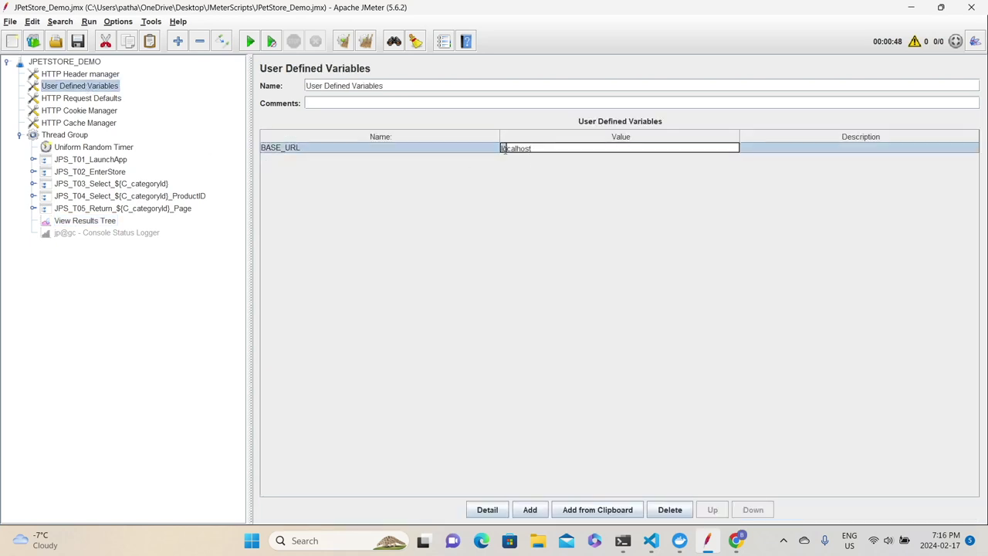
Replace localhost in the BASE_URL value with the IPv4 address 192.168.2.38 copied from ipconfig.
left_click_drag(540, 147, 502, 149)
key("alt+Tab")
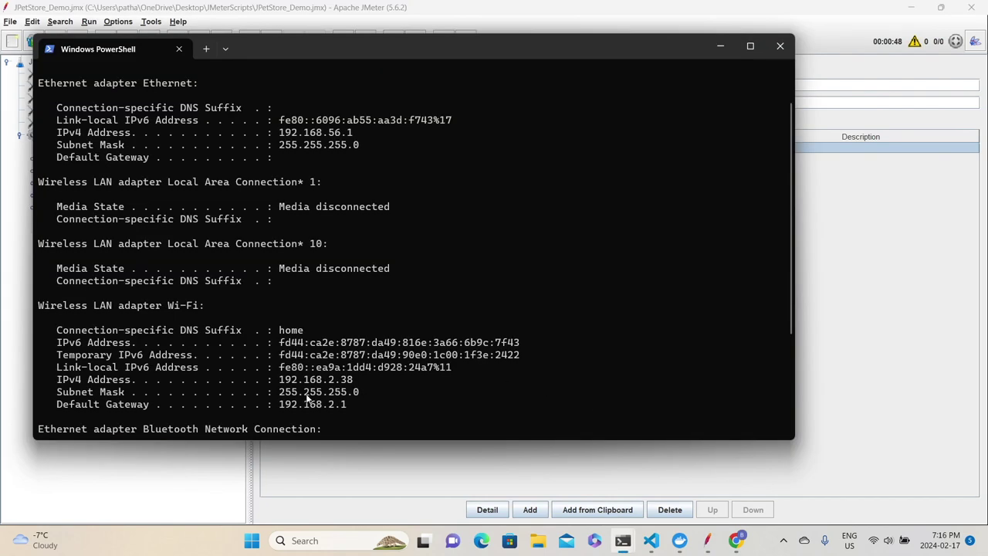
key("alt+Tab")
double_click(520, 151)
type("192.168.2.38")
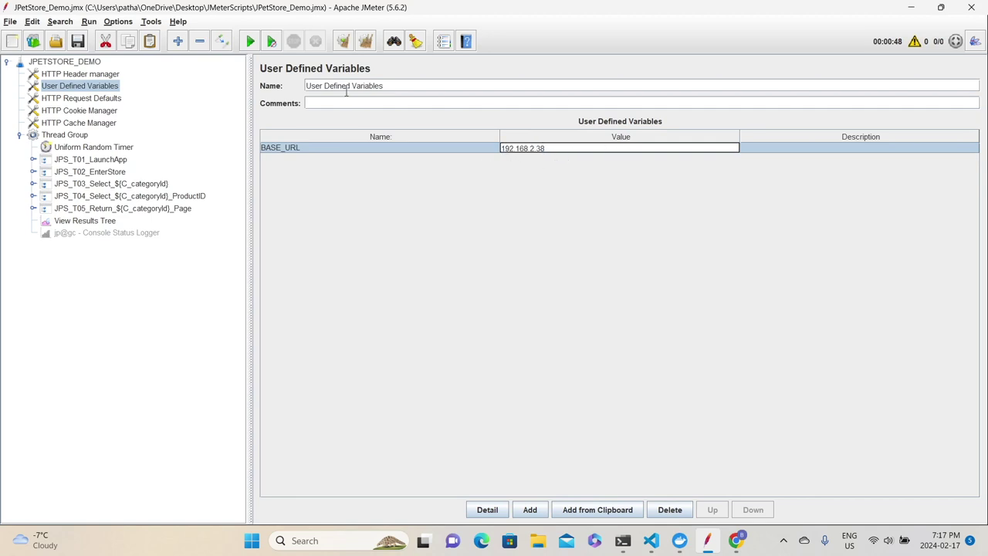
Commit the BASE_URL change, clear old results, and remote-start the test on 192.168.2.171.
left_click(78, 42)
left_click(97, 214)
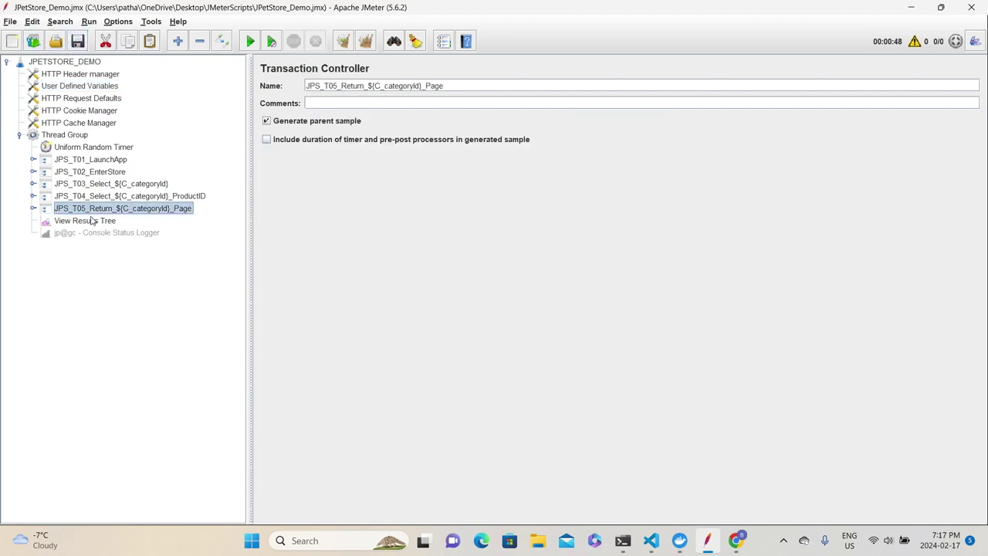
left_click(91, 220)
left_click(344, 41)
left_click(118, 22)
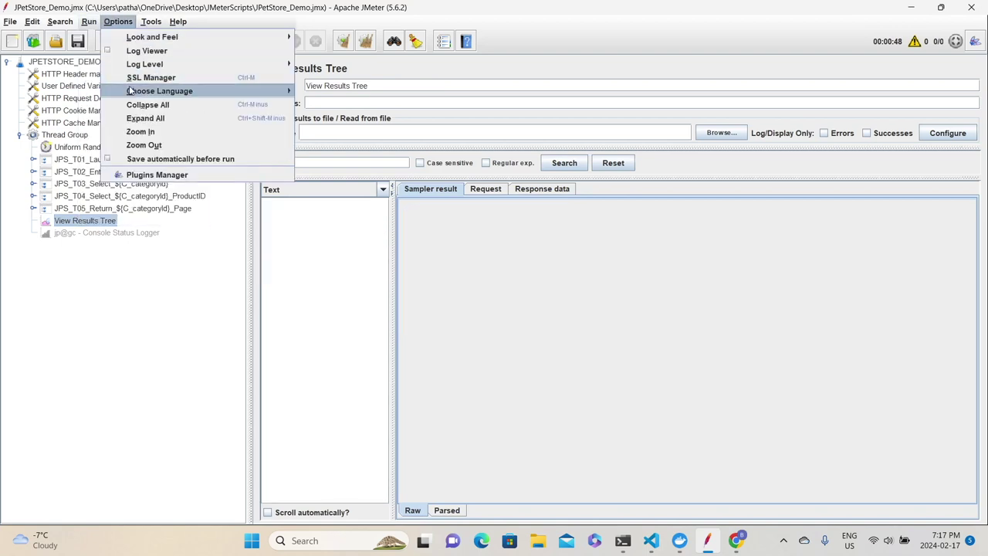
mouse_move(88, 21)
mouse_move(108, 92)
left_click(232, 93)
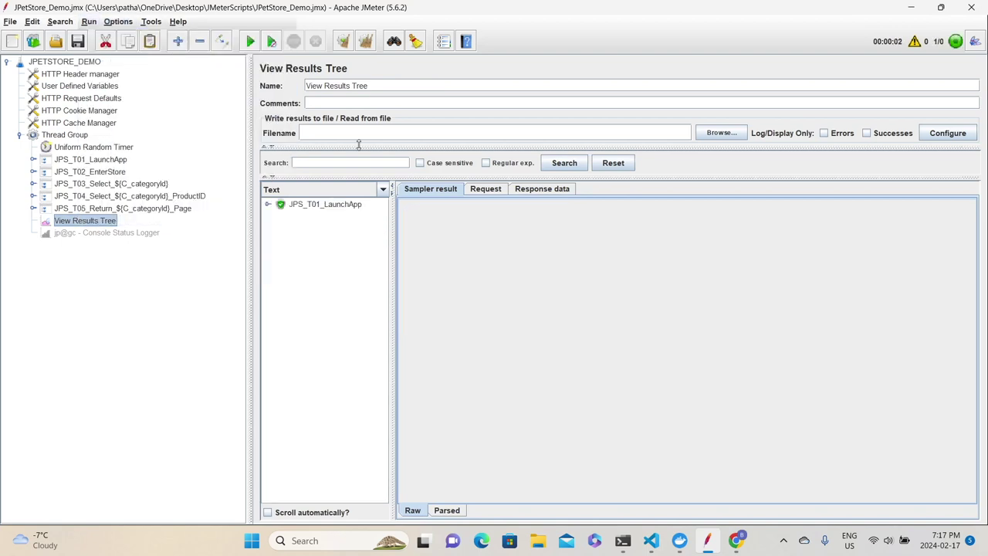
Review the JPS_T01_LaunchApp and failing JPS_T05 return samples in View Results Tree.
left_click(312, 204)
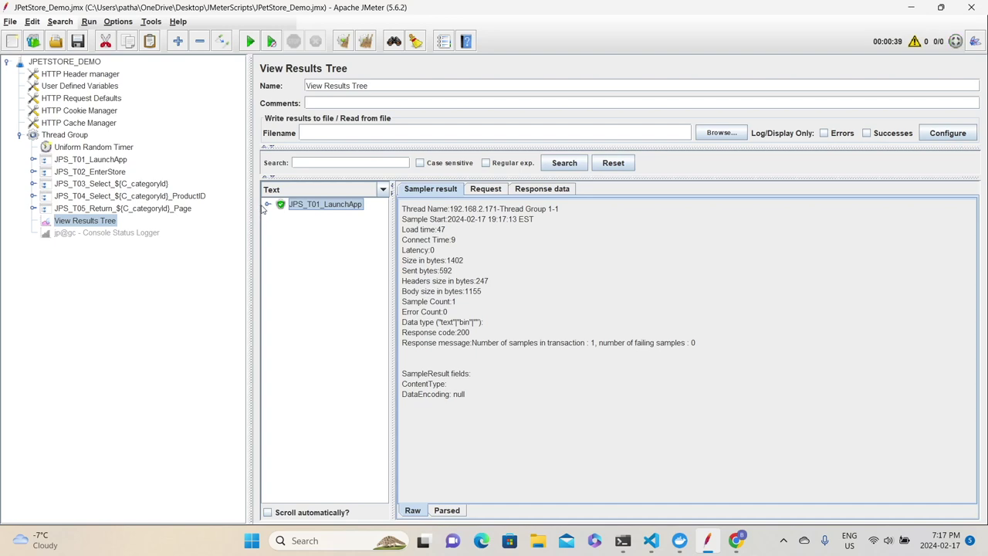
left_click(327, 255)
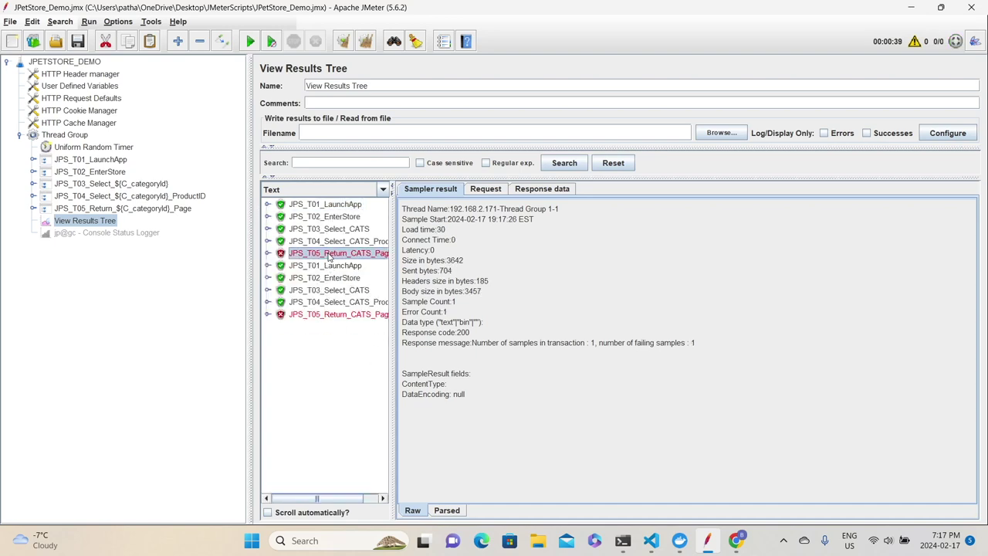
left_click(337, 313)
left_click(340, 253)
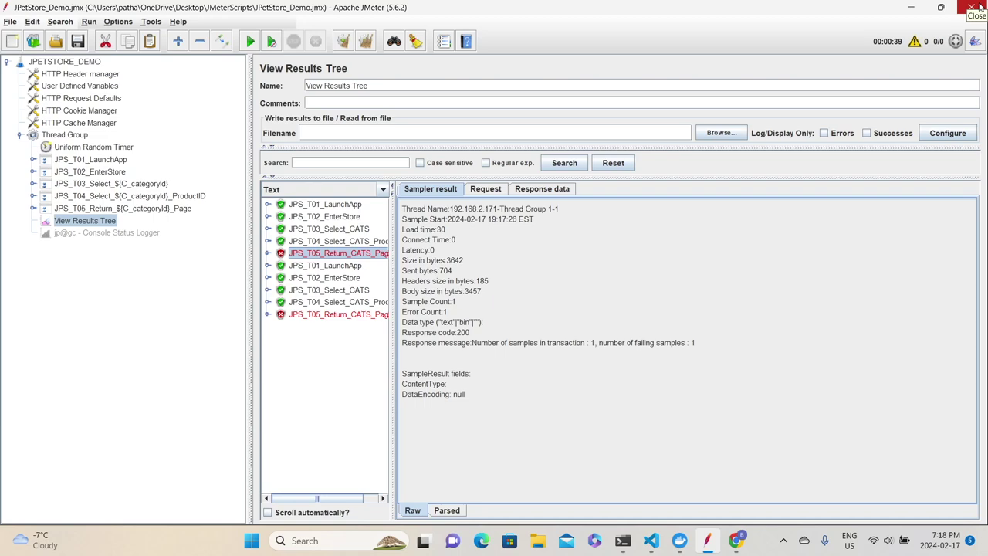
Exit JMeter without saving the test plan and return to the terminal.
left_click(980, 7)
left_click(495, 283)
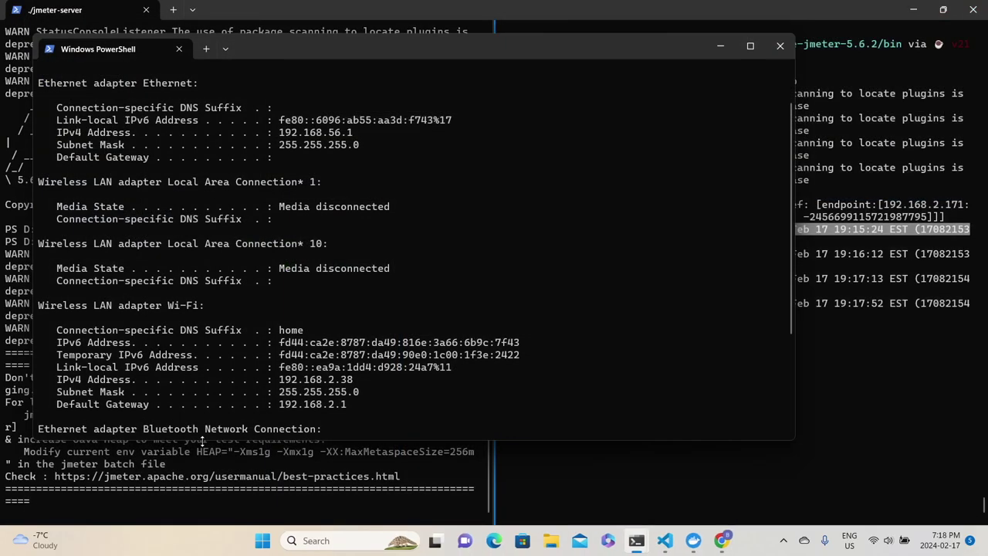
left_click(202, 440)
Clear both the left PowerShell and right terminal panes.
left_click(316, 498)
type("clear")
key("Return")
left_click(646, 379)
key("ctrl+l")
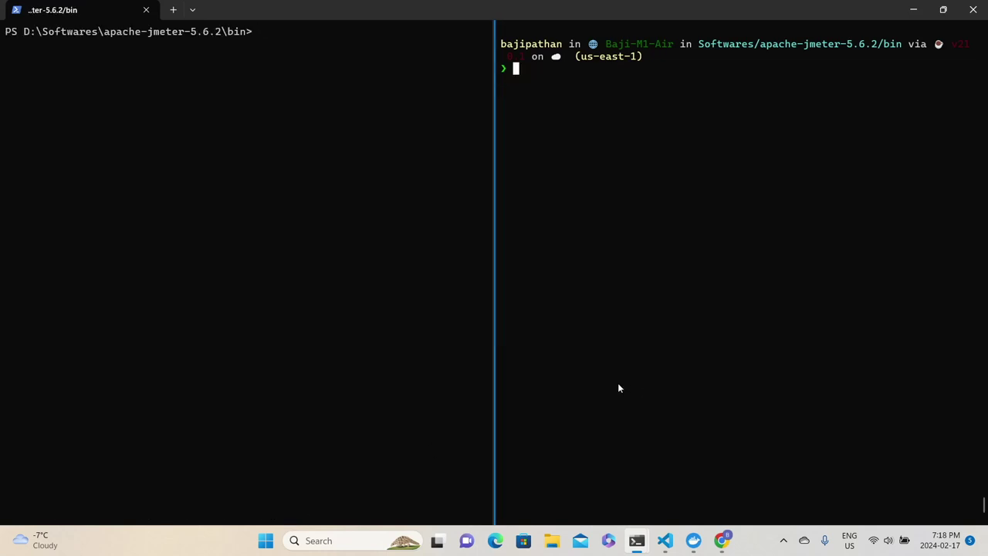
Open create-rmi-keystore.bat in VS Code and check its keytool -validity 7 option.
left_click(665, 541)
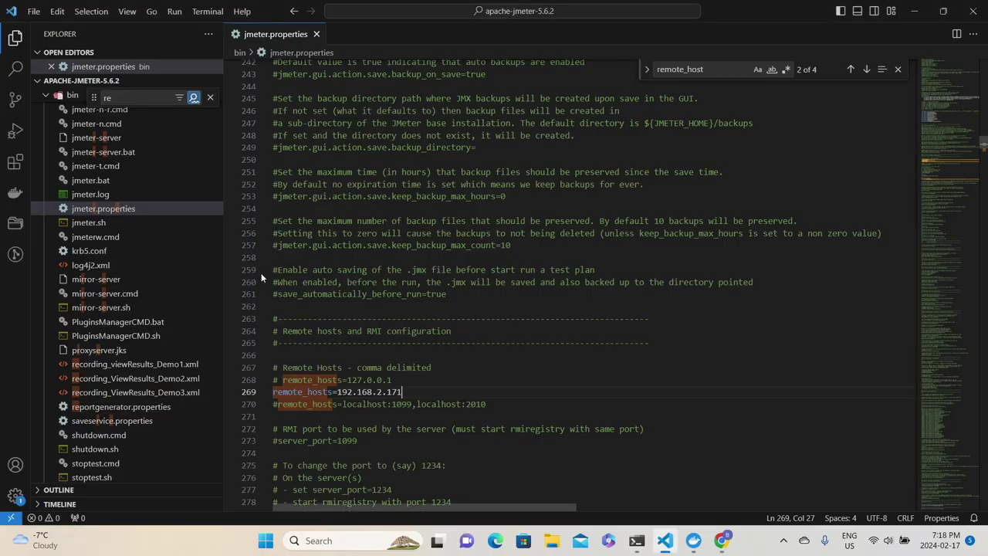
scroll(132, 258, "up", 5)
scroll(107, 251, "up", 2)
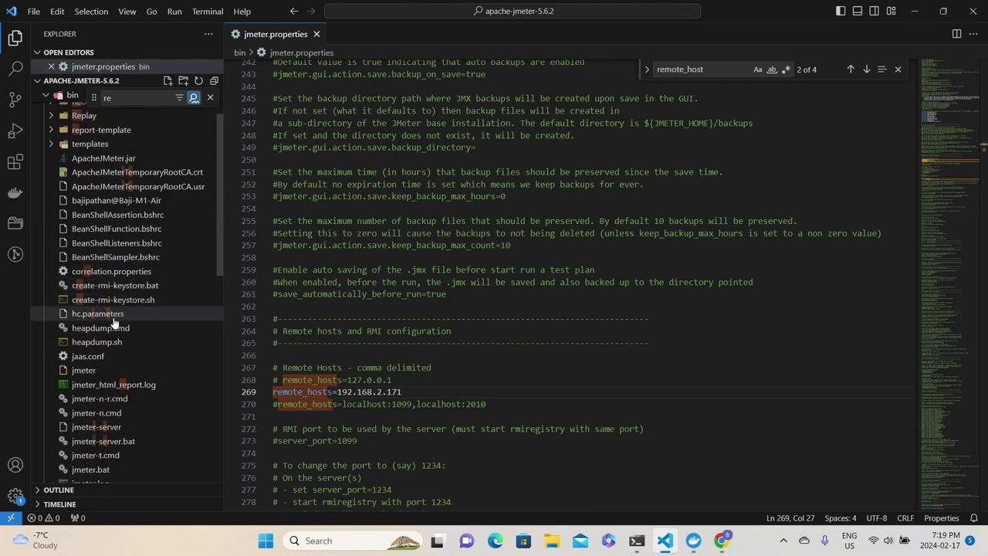
left_click(114, 285)
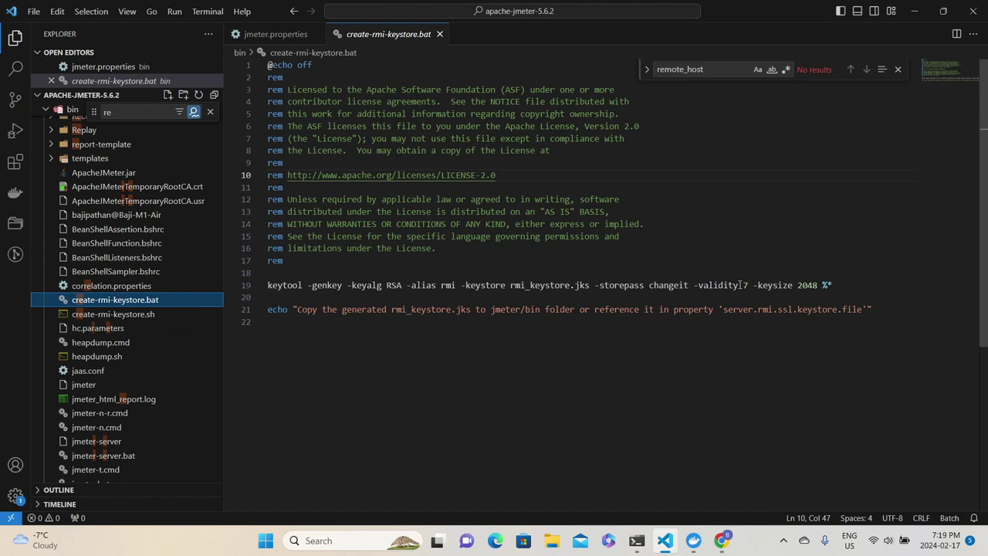
left_click_drag(753, 285, 693, 285)
left_click(744, 286)
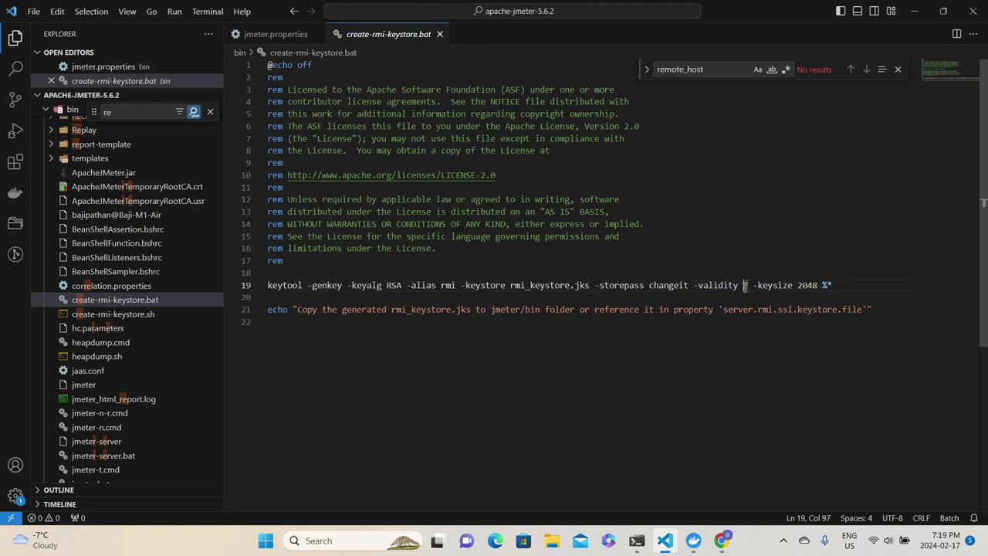
Close the batch file and run create-rmi-keystore.bat in Windows Terminal.
left_click(440, 34)
left_click(637, 540)
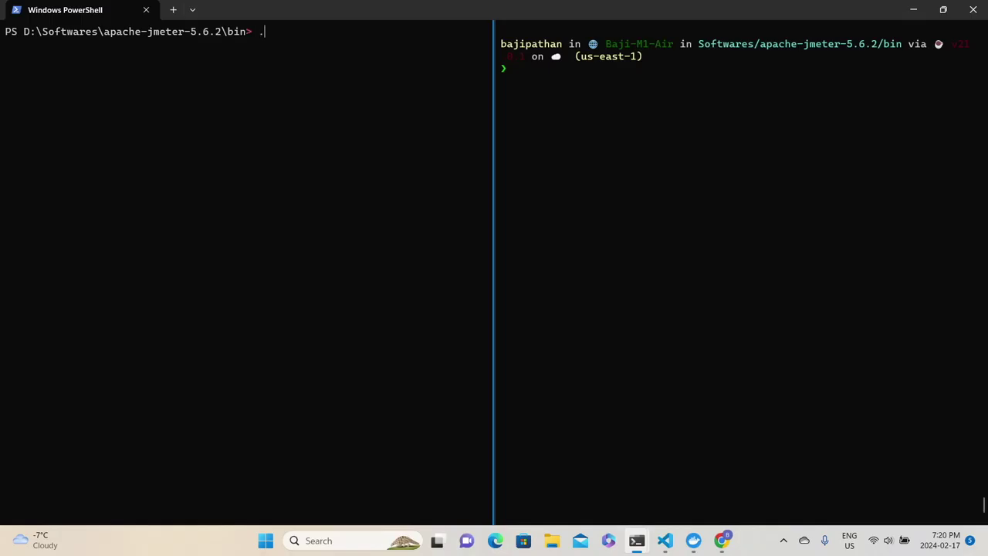
type("./")
key("BackSpace")
key("BackSpace")
type("e")
key("Tab")
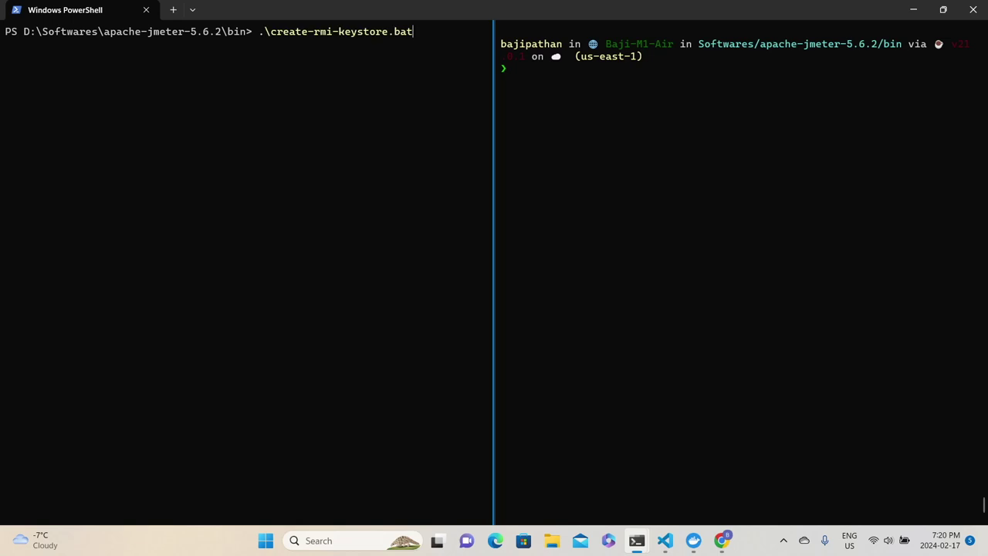
key("Return")
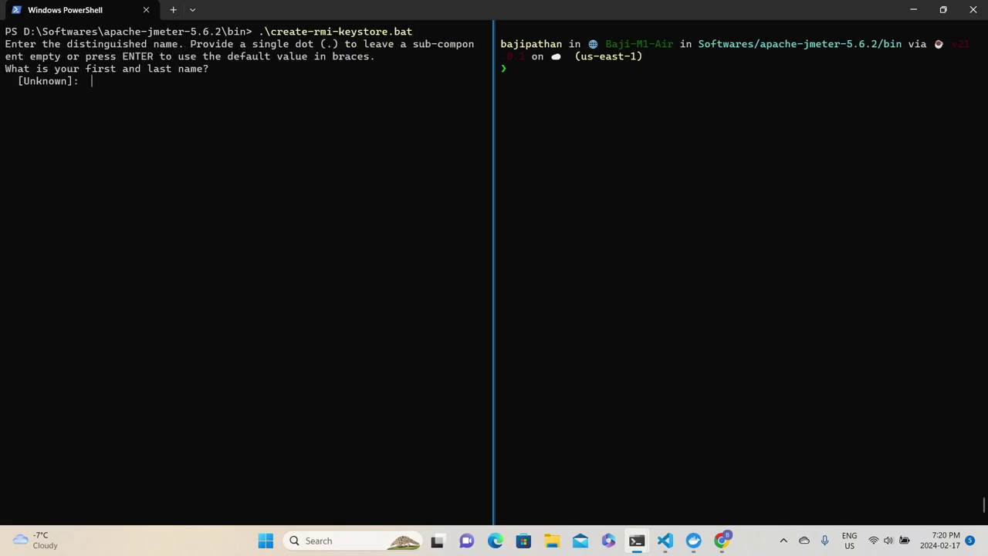
Enter rmi as the name, organizational unit and organization at the keytool prompts.
type("rmi")
key("Return")
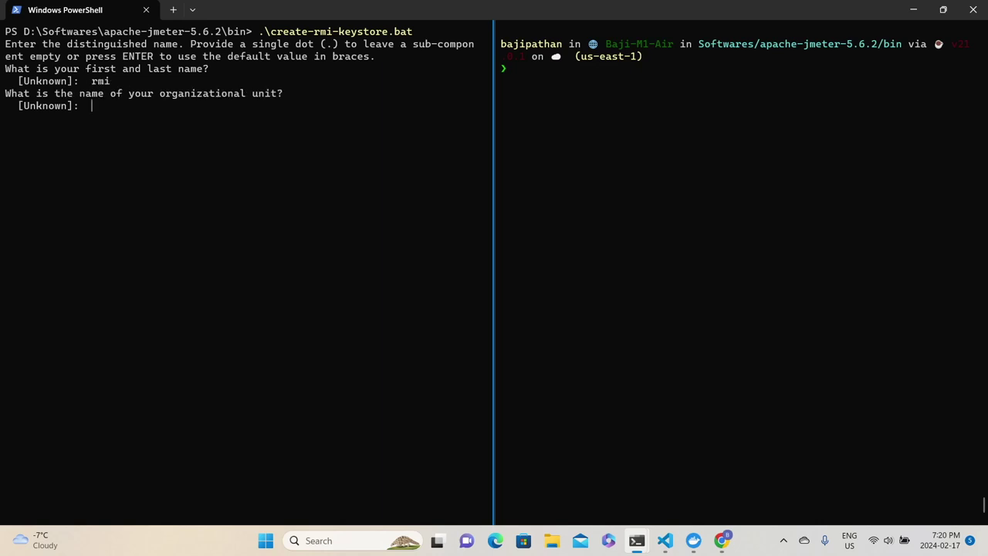
type("rmi")
key("Return")
type("rmoi")
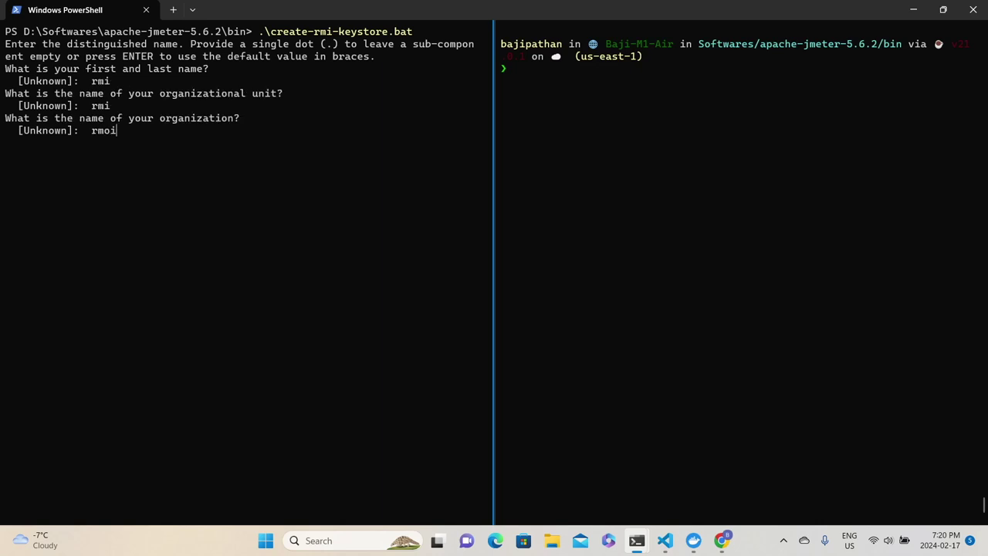
key("BackSpace")
key("BackSpace")
type("i")
key("Return")
Give ABC as city, ON as state and country code, and confirm with yes.
type("ABC")
key("Return")
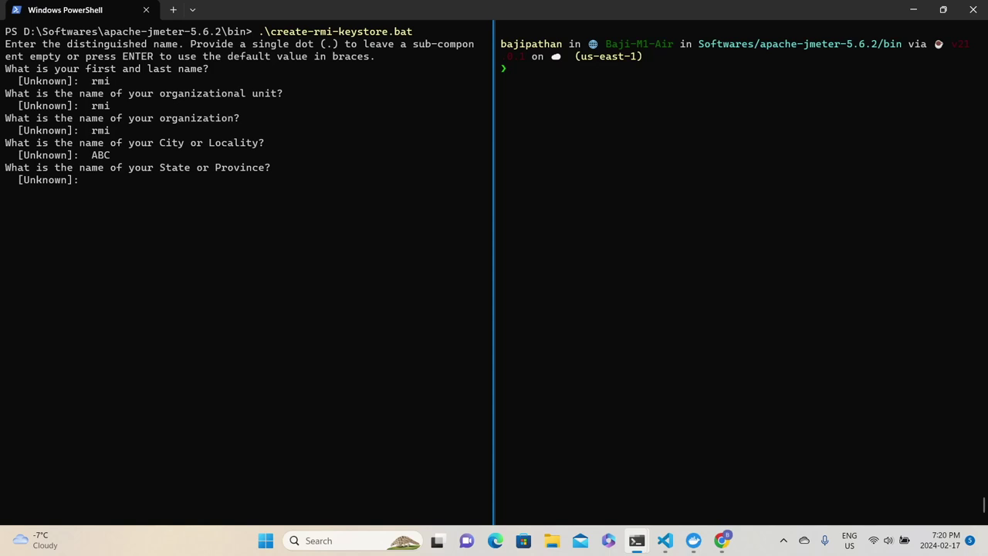
type("ON")
key("Return")
type("ON")
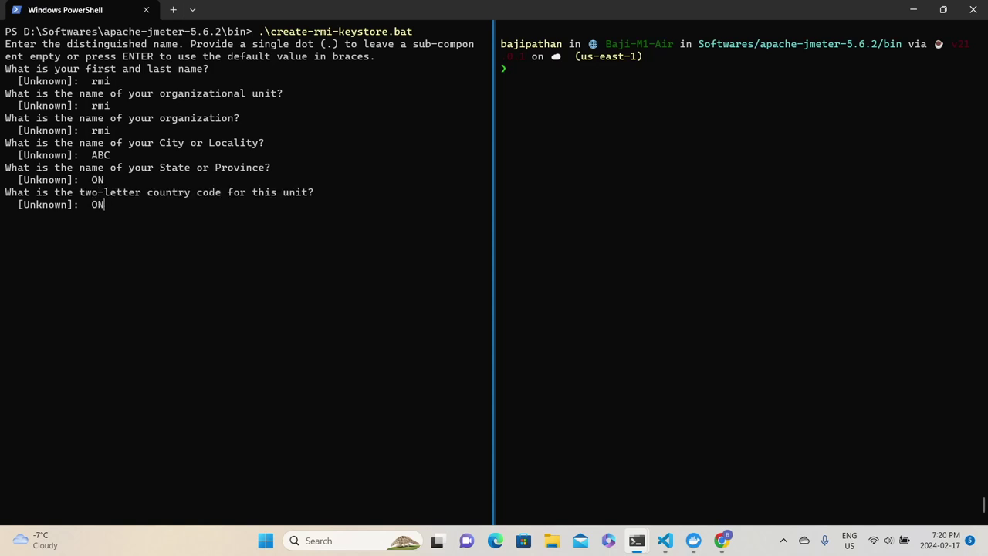
key("Return")
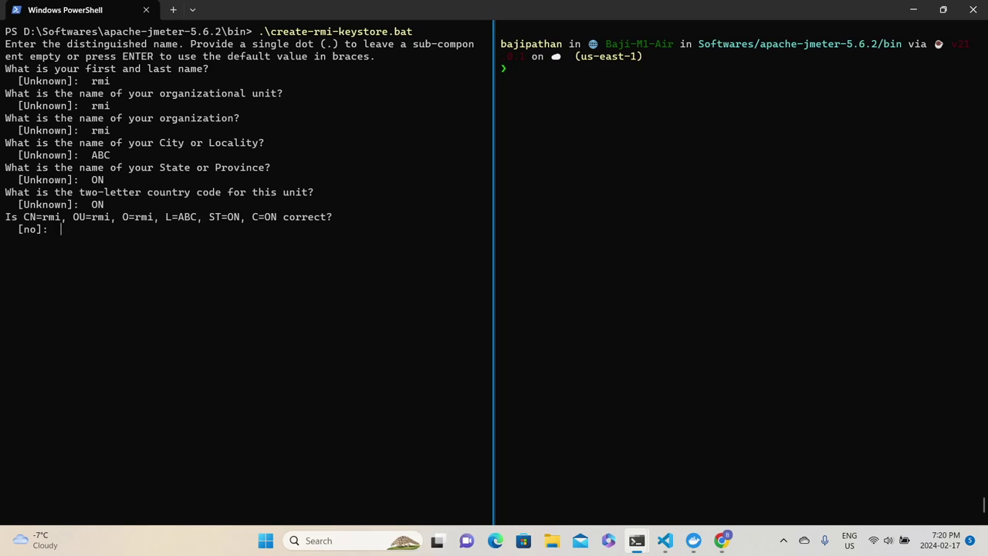
type("yes")
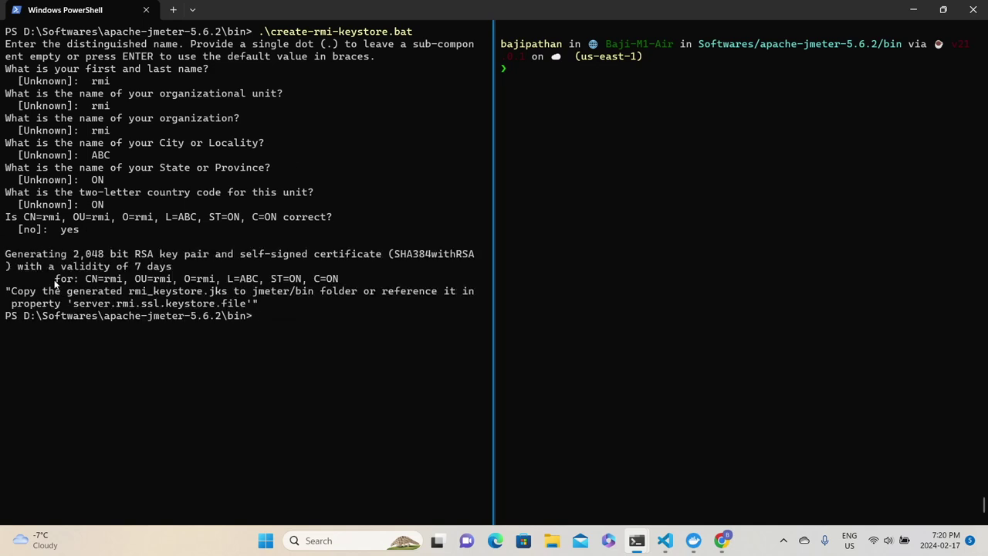
left_click_drag(183, 267, 1, 256)
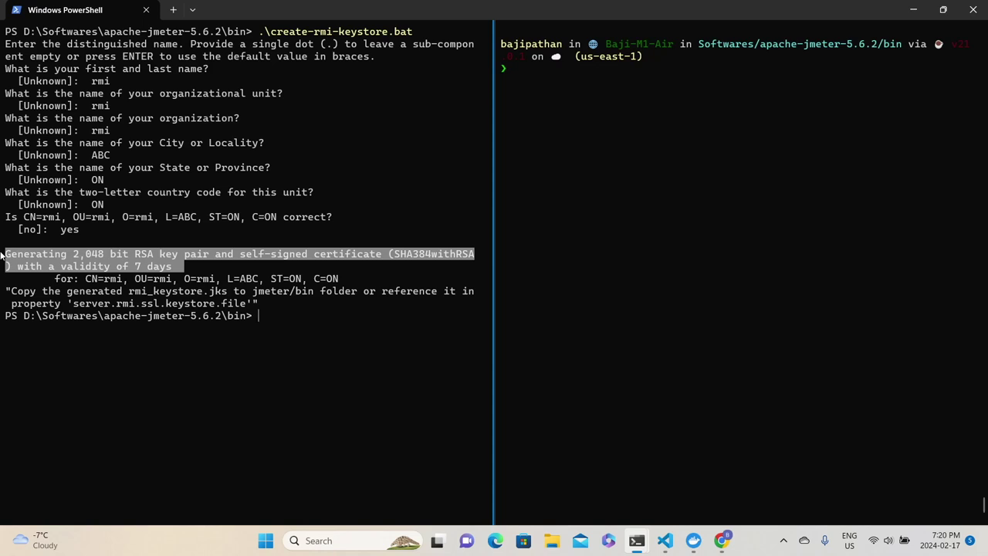
List .jks files in the Mac's bin folder with ls -ltr *.jks.
left_click(521, 70)
type("ls -ltr *.j")
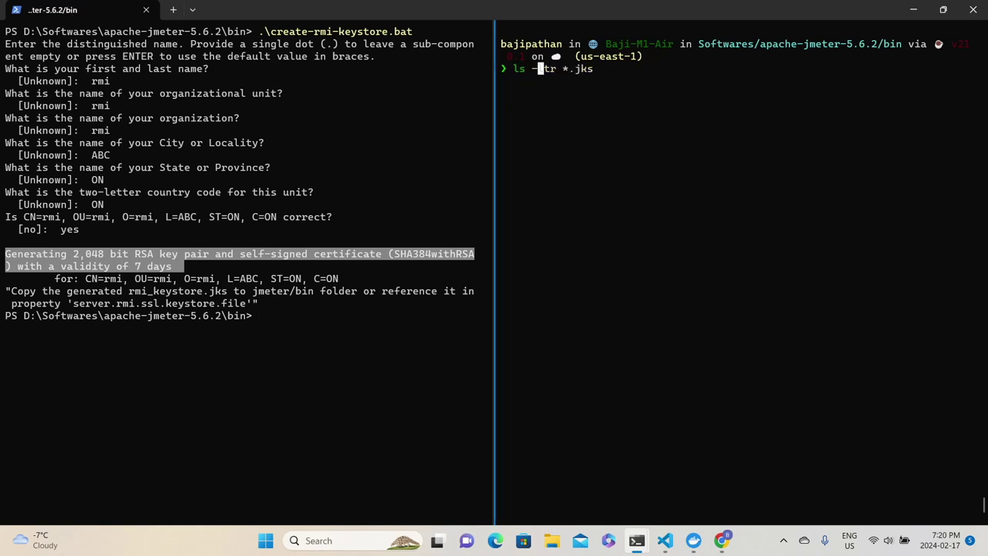
type("ks")
key("Return")
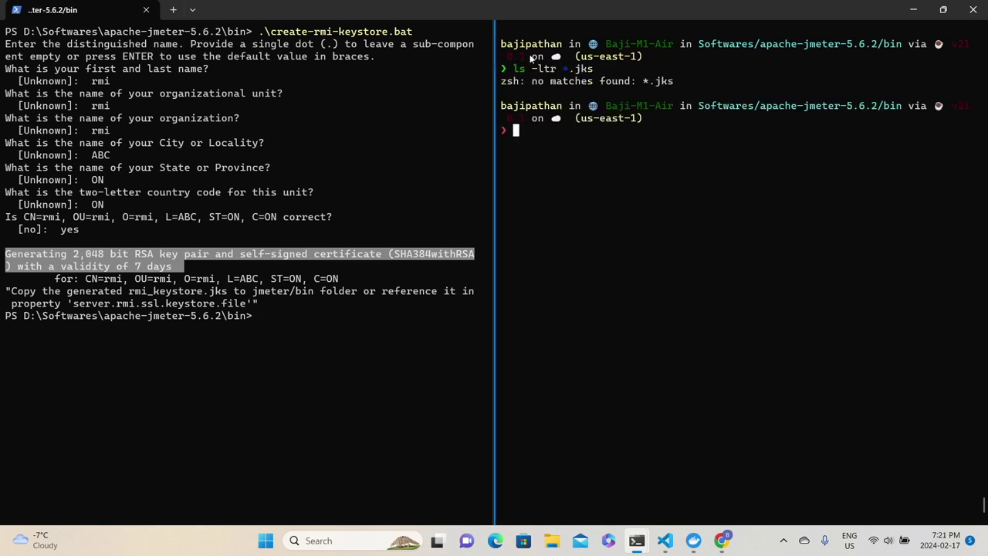
Run dir *.jks in PowerShell and highlight the proxyserver.jks and rmi_keystore.jks rows.
left_click(324, 329)
type("ls")
key("BackSpace")
key("BackSpace")
key("BackSpace")
type("dir *.jks")
key("Return")
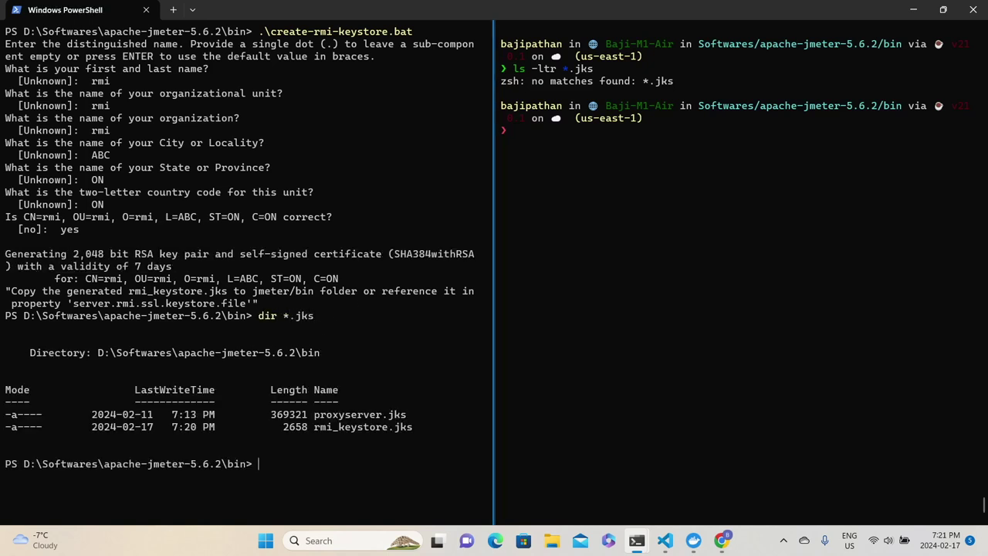
left_click_drag(232, 414, 68, 404)
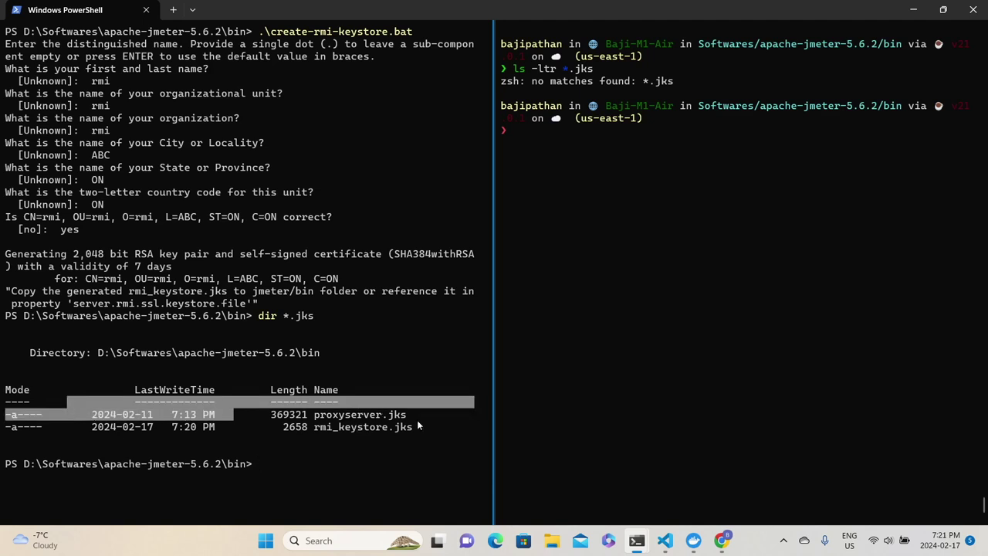
left_click(292, 445)
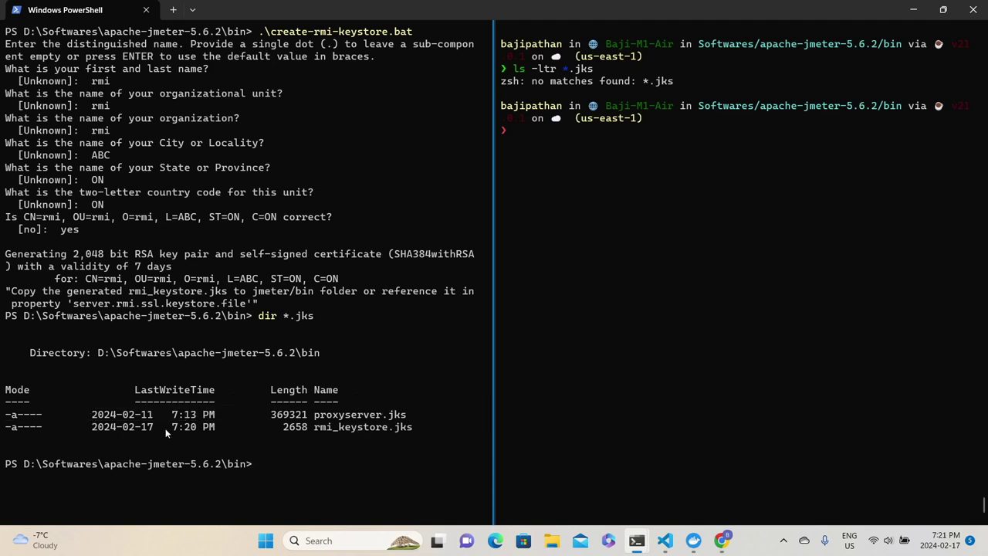
left_click_drag(82, 423, 283, 429)
left_click_drag(442, 439, 27, 436)
left_click(278, 446)
left_click_drag(305, 431, 332, 417)
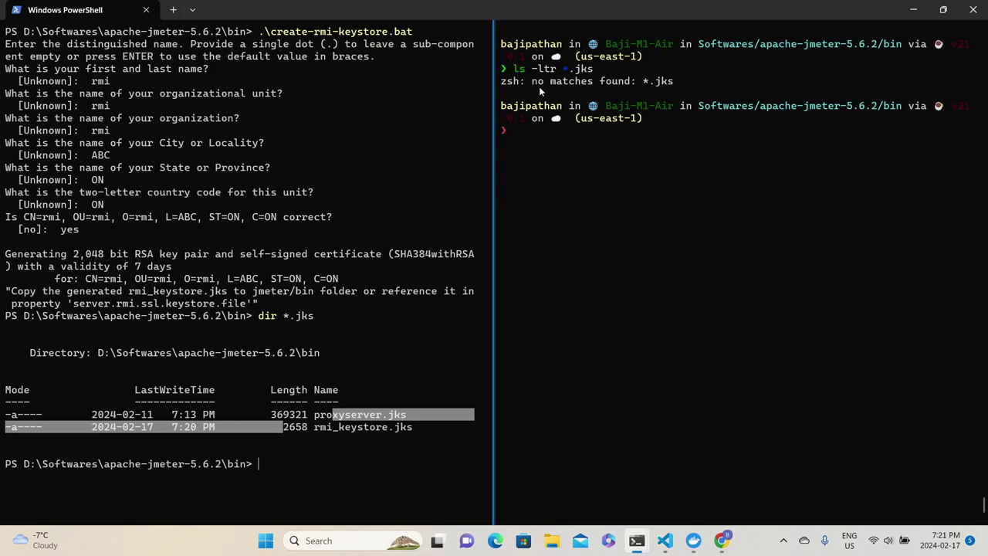
Copy rmi_keystore.jks via scp to the Mac's apache-jmeter-5.6.2/bin folder, entering the password.
type("scp")
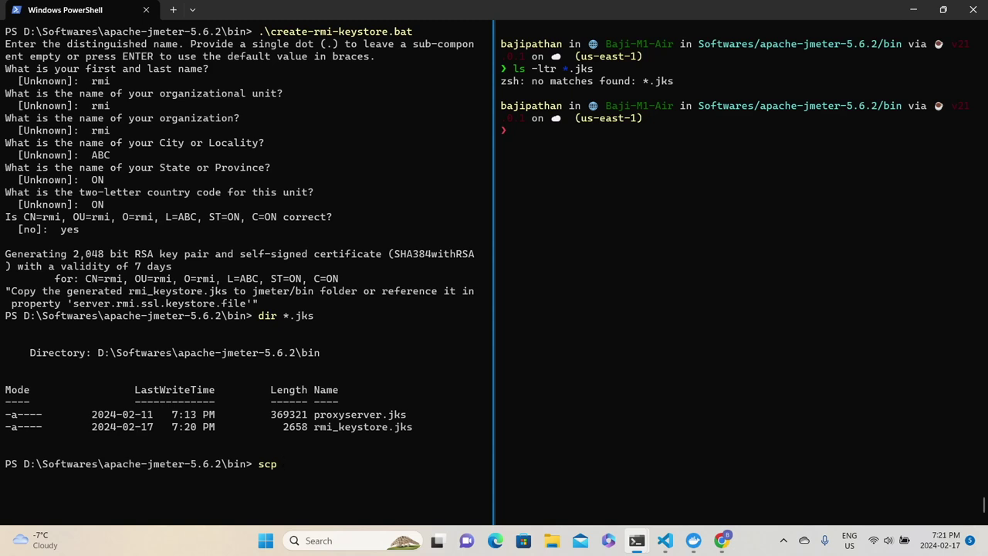
type("rmi_k")
key("Tab")
type("bajip")
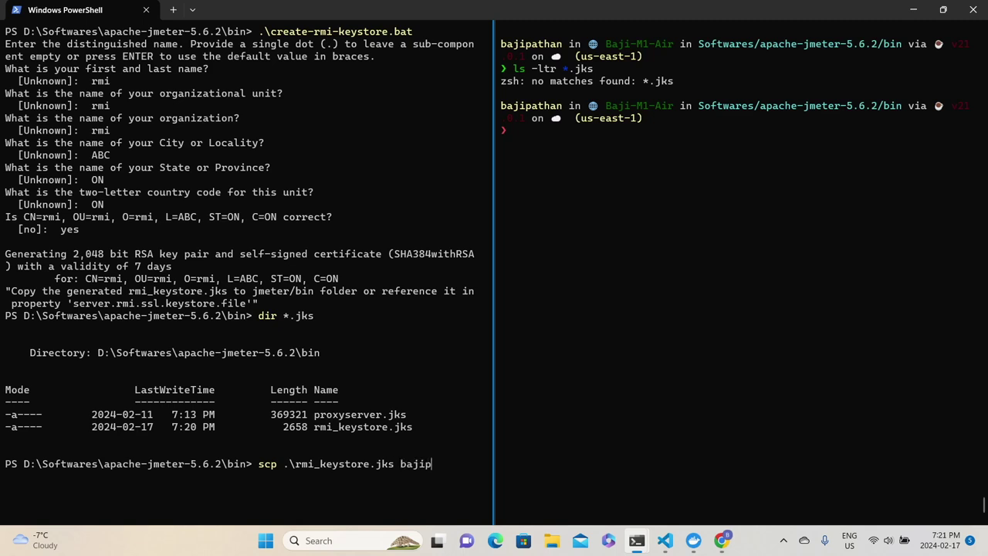
type("athan@Baji-M1-Air:")
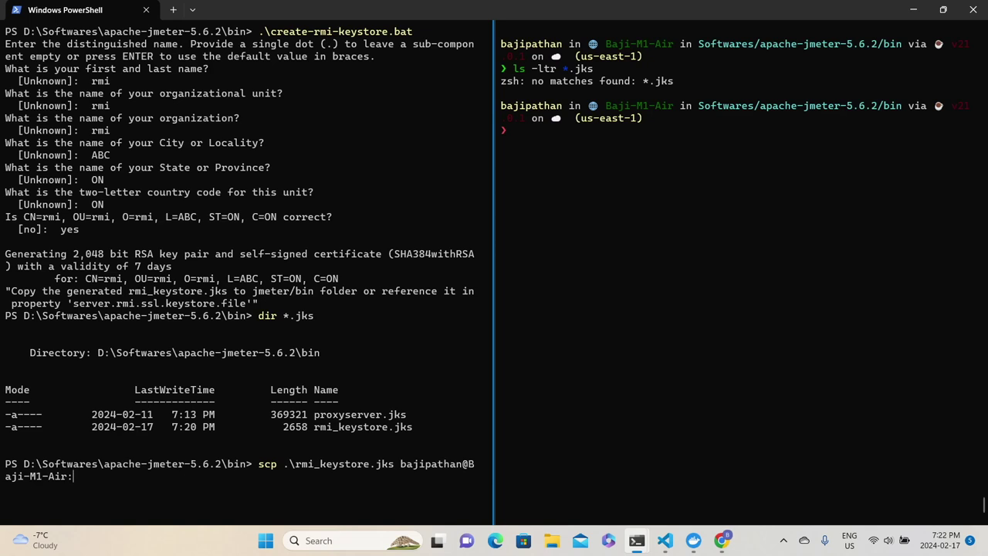
type("~/Documents/Software")
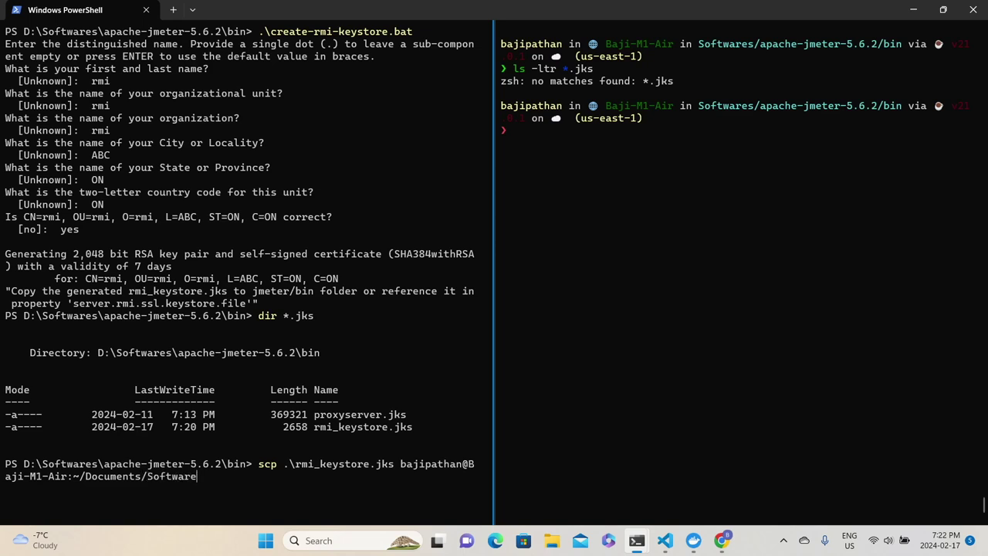
type("s/apache-jmeter-5.6.2/bin")
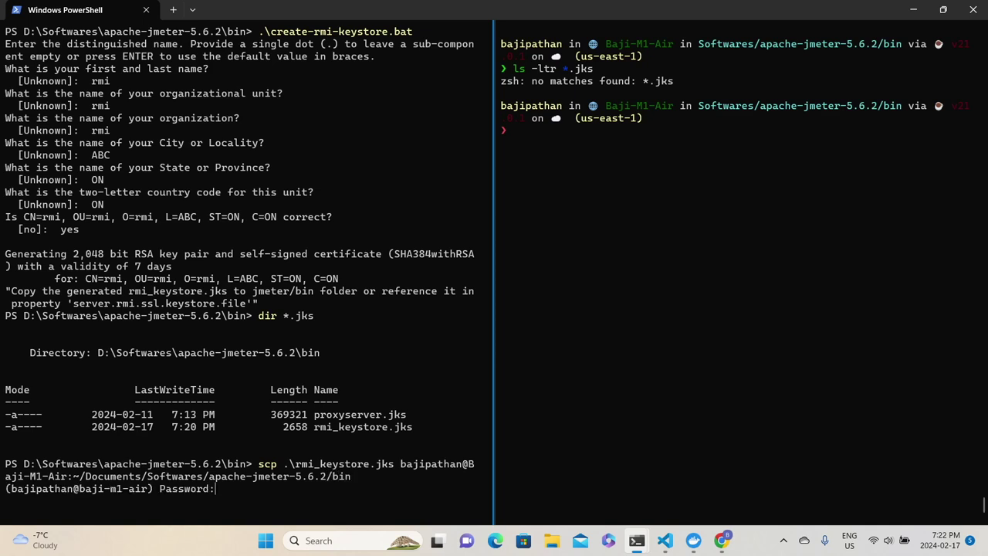
key("Return")
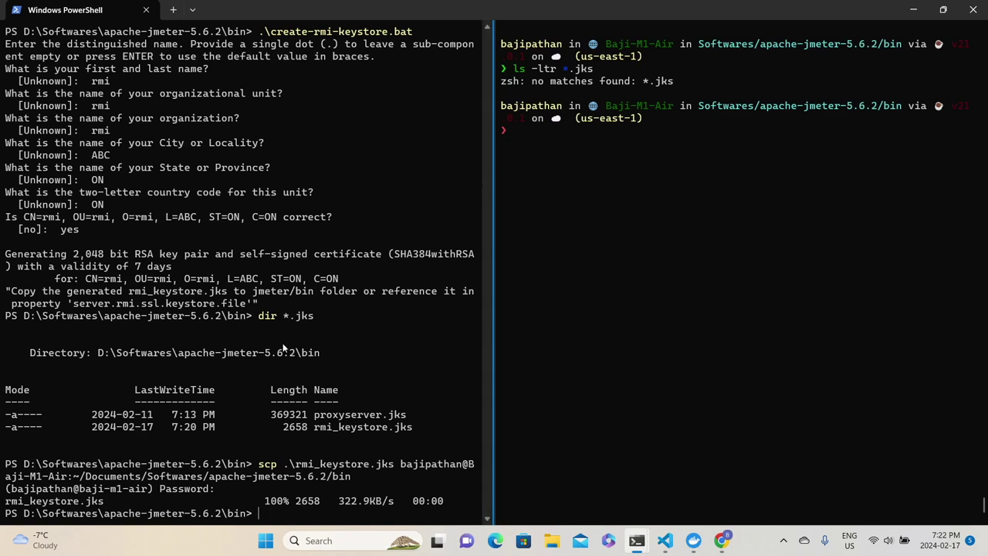
Rerun ls -ltr *.jks on the Mac and confirm rmi_keystore.jks is now listed.
left_click(569, 135)
key("Up")
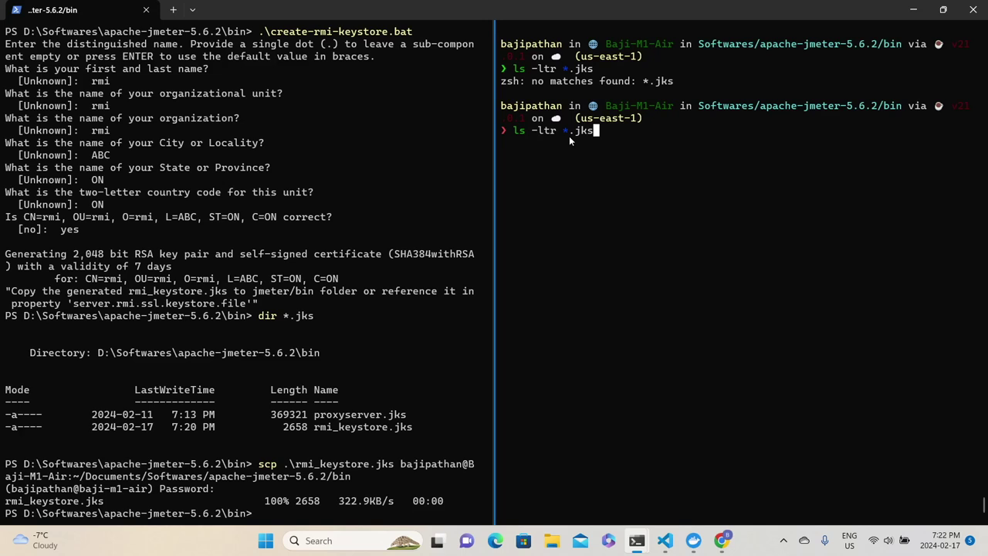
key("Return")
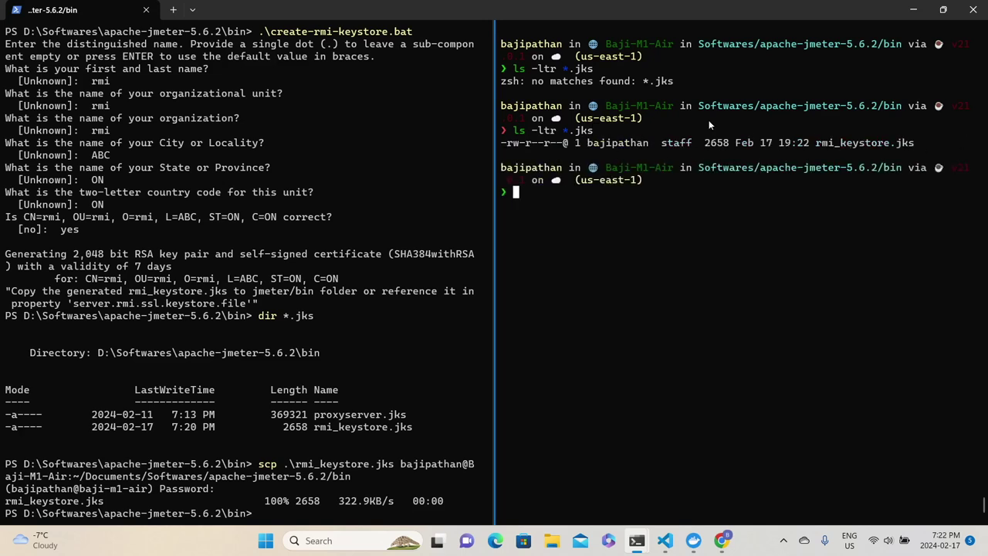
triple_click(811, 144)
double_click(865, 143)
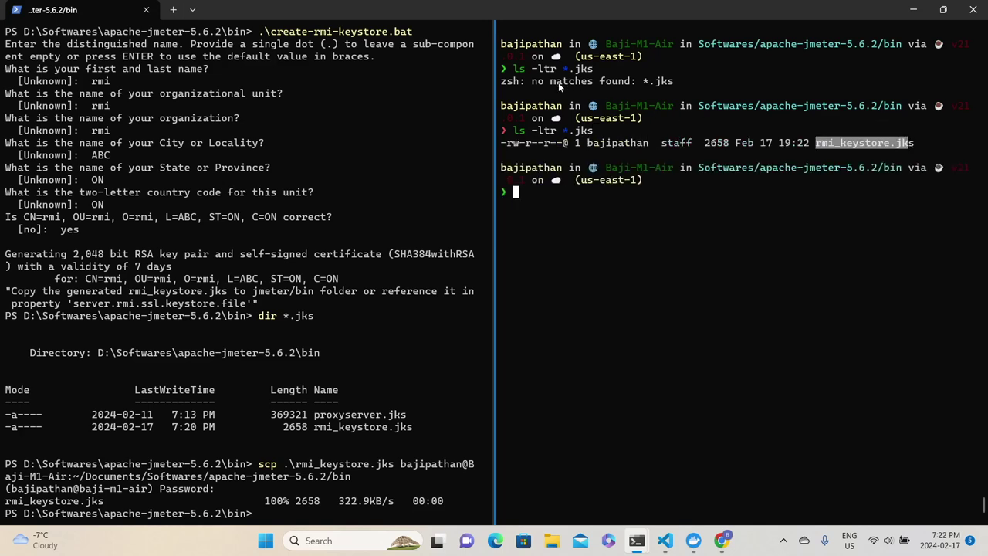
left_click_drag(533, 81, 620, 86)
left_click_drag(920, 145, 821, 144)
left_click(574, 203)
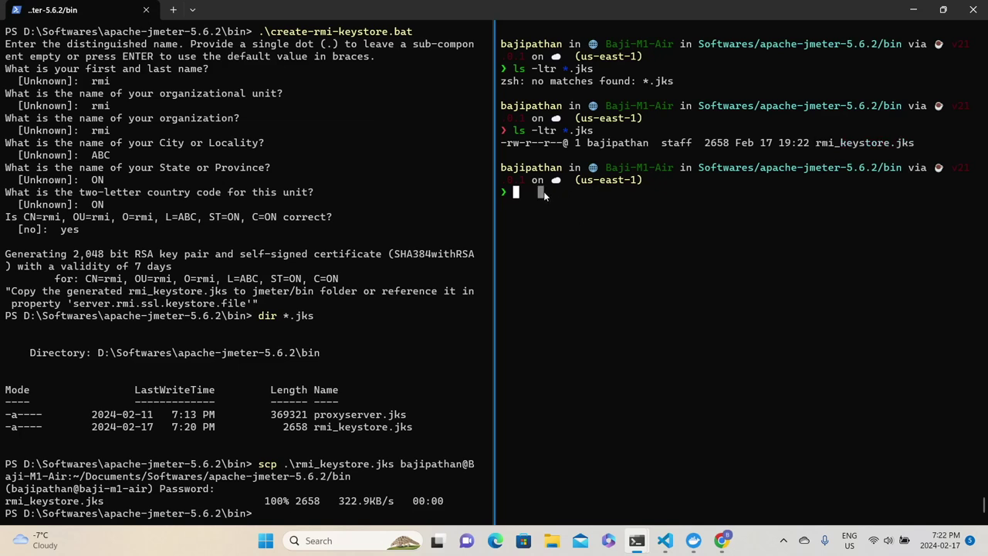
Clear the Mac shell pane and recall the command that edits jmeter.properties.
type("./")
key("BackSpace")
key("BackSpace")
key("ctrl+l")
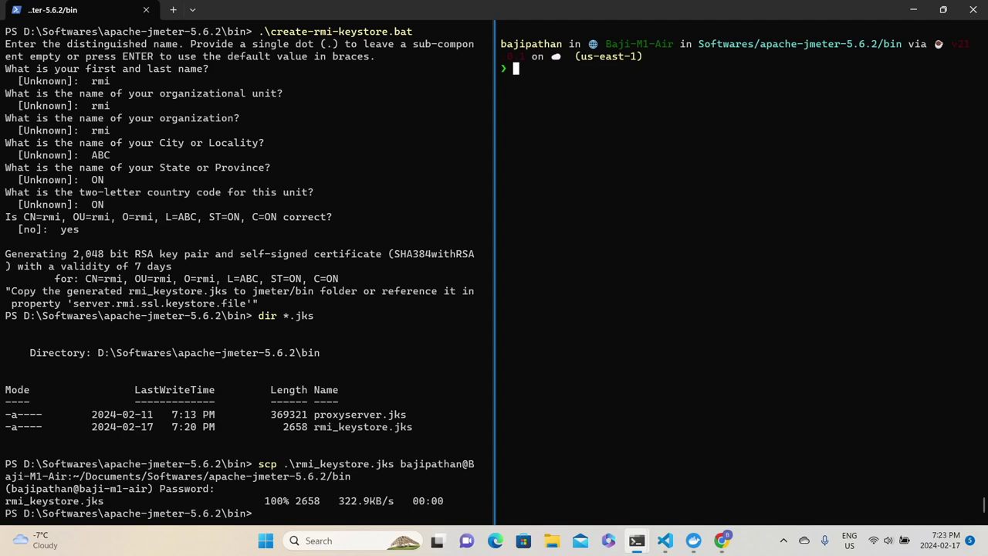
key("Up")
key("Right")
key("Right")
key("Right")
key("Right")
key("Right")
key("Right")
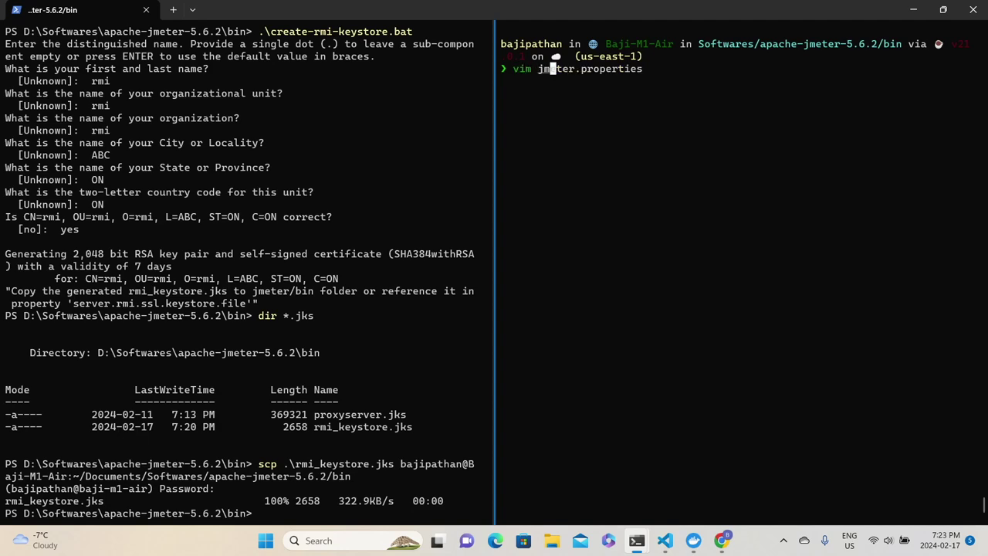
Check server.rmi.ssl.disable in jmeter.properties with vim, then restart ./jmeter-server on the Mac.
key("Return")
type("/serv")
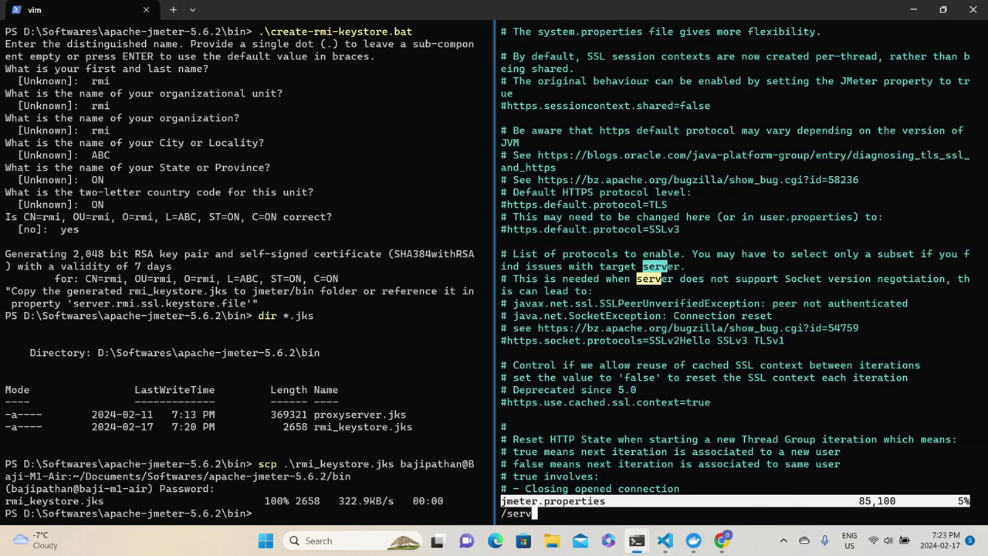
type("er.rmi.ssl")
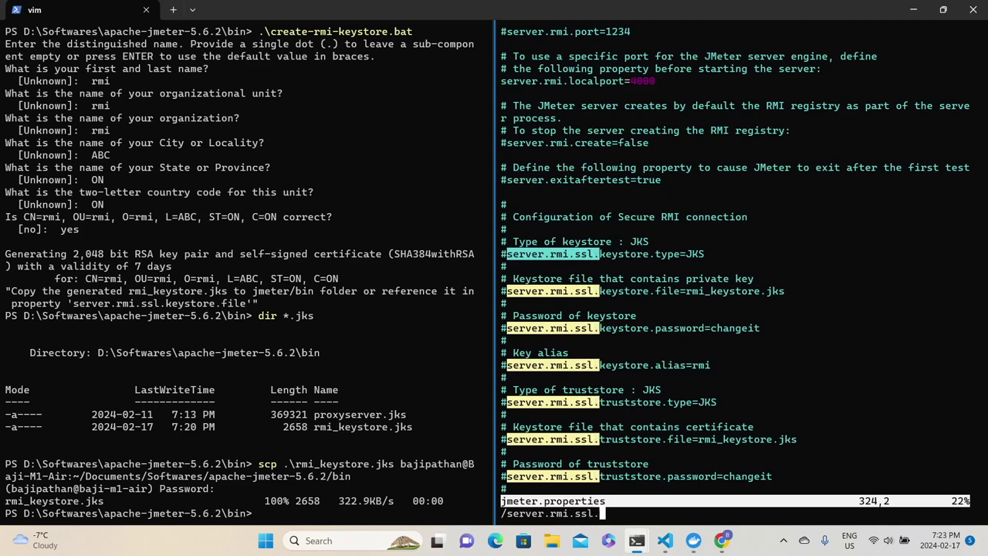
type(".dis")
key("Return")
key("i")
key("Escape")
type(":wq")
key("Return")
key("Up")
key("Up")
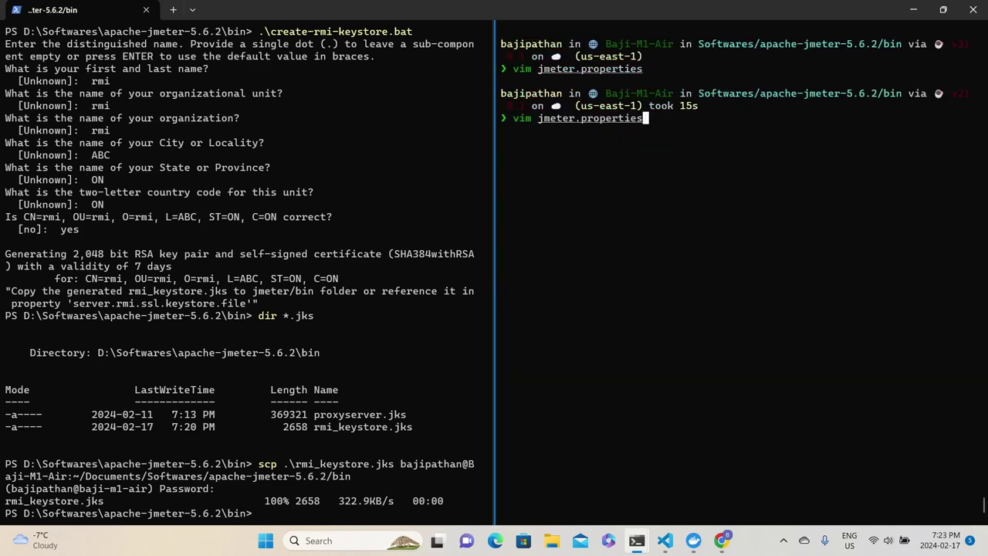
key("Return")
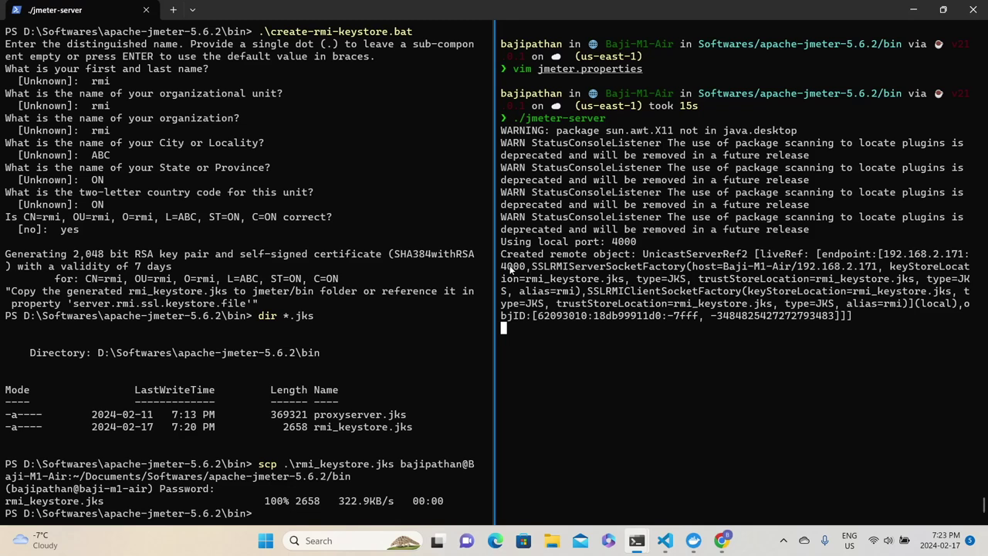
Highlight and copy the port 4000 remote object and rmi_keystore.jks lines from the server output.
left_click_drag(502, 256, 531, 269)
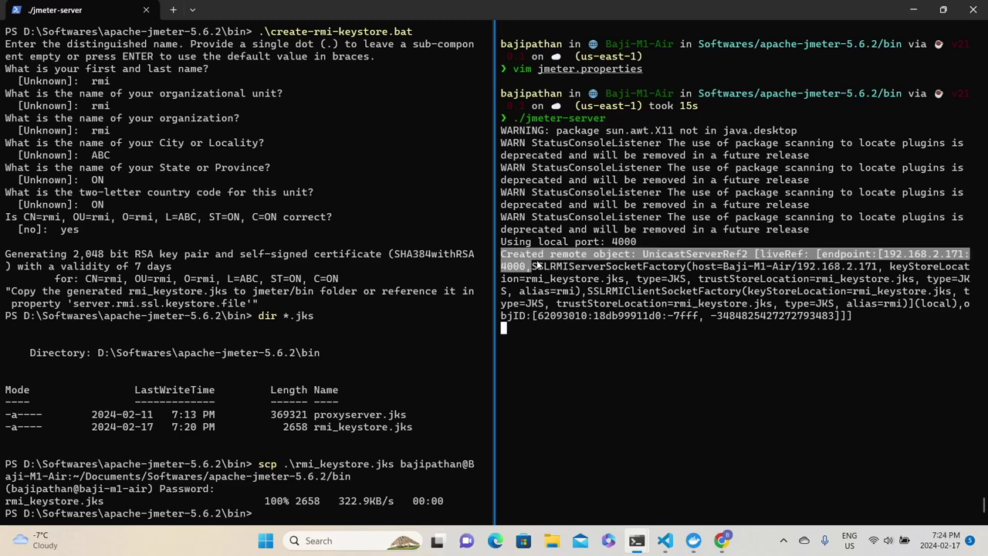
left_click_drag(533, 279, 762, 282)
right_click(666, 283)
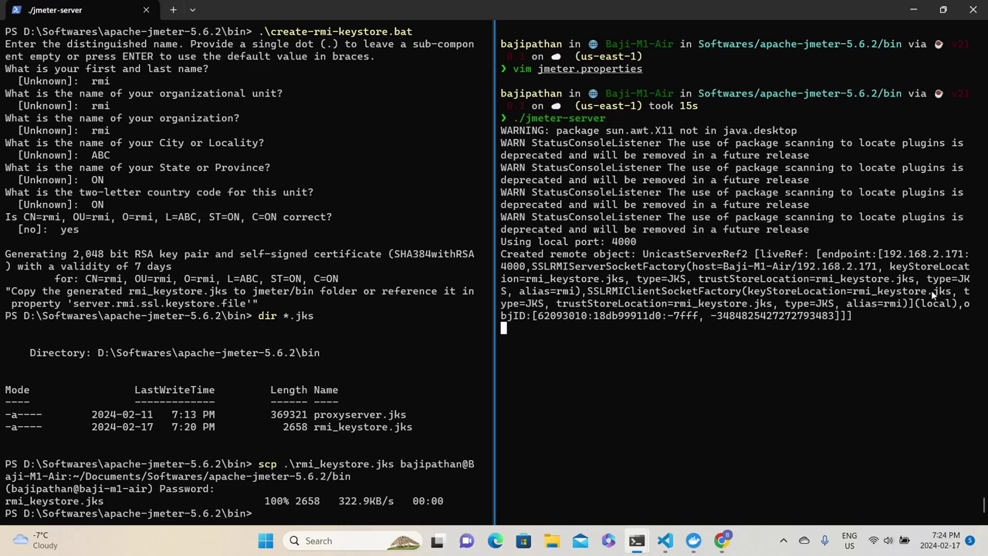
left_click(269, 517)
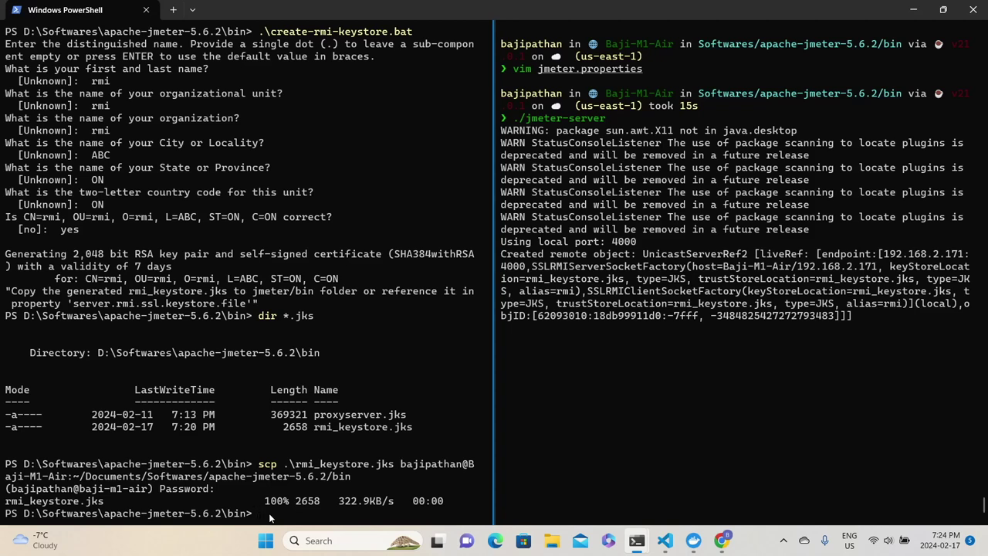
left_click(665, 540)
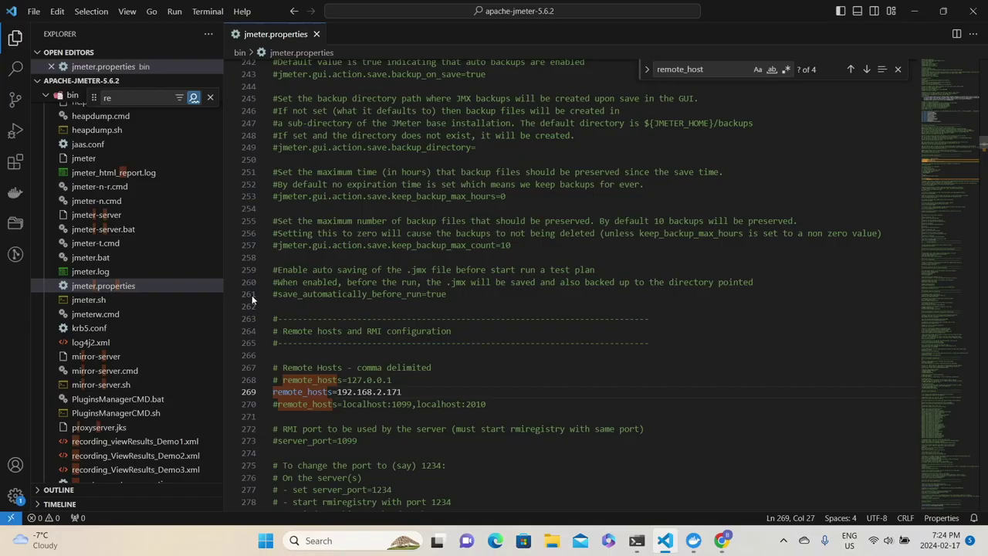
key("ctrl+f")
type("server")
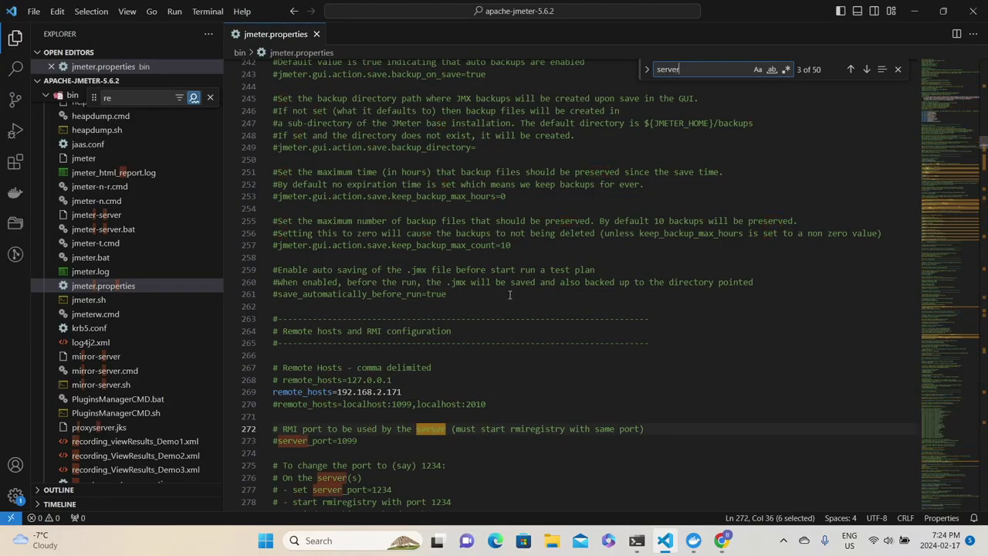
type(".s")
key("BackSpace")
type("rmi.ssl")
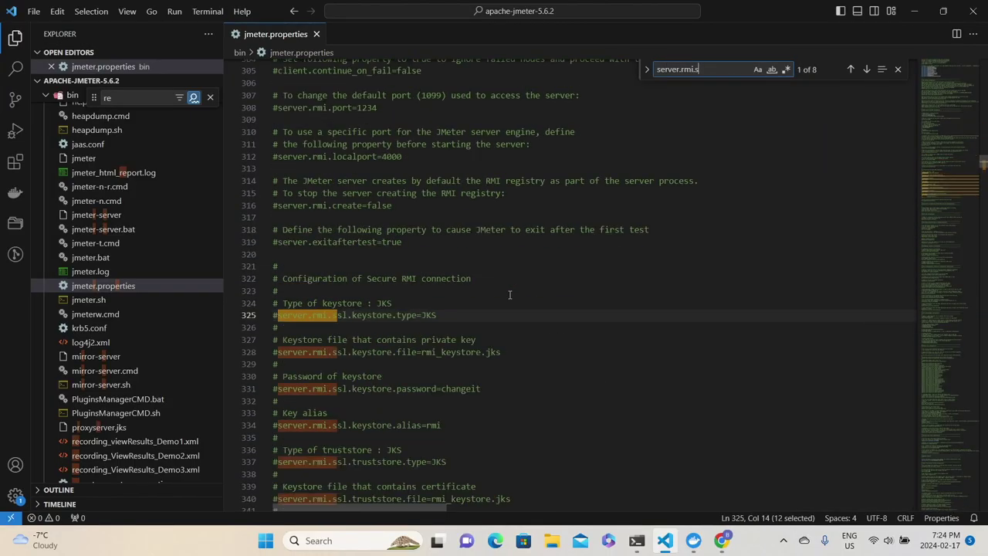
key("shift+Return")
key("Escape")
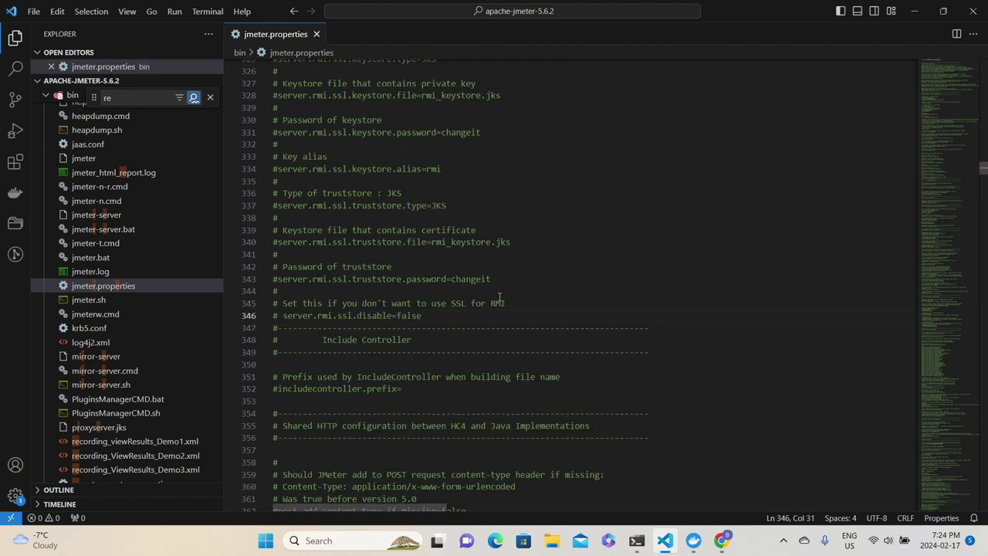
scroll(502, 293, "up", 8)
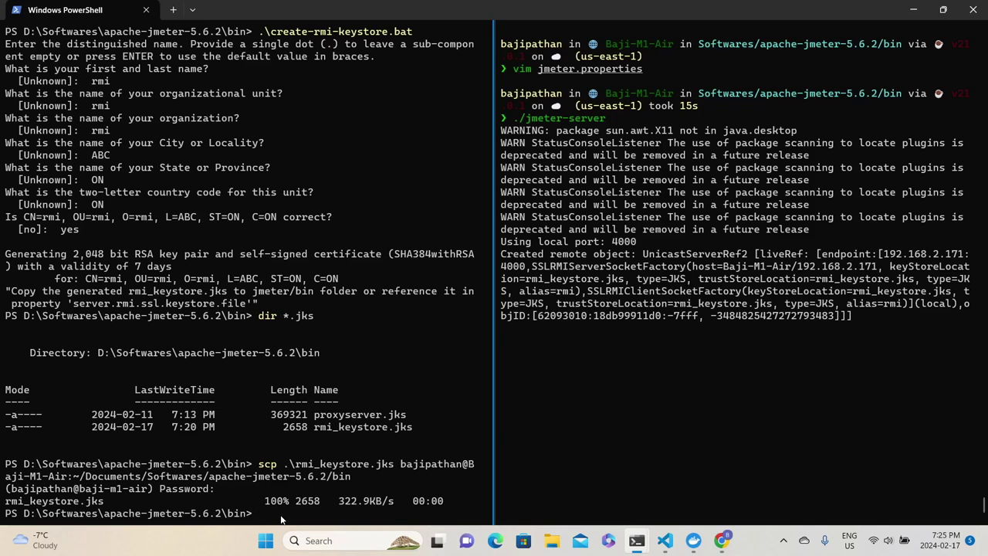
Launch the JMeter GUI by running jmeter in PowerShell.
key("Up")
key("Up")
key("Escape")
type("jmeter")
key("Return")
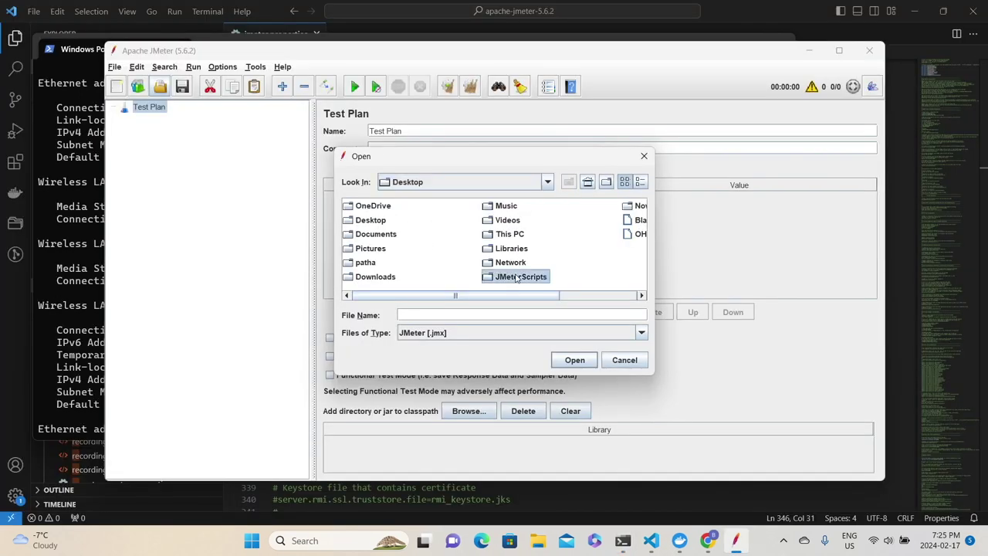
Open JPetStore_Demo.jmx from the JMeterScripts folder.
double_click(519, 276)
double_click(413, 270)
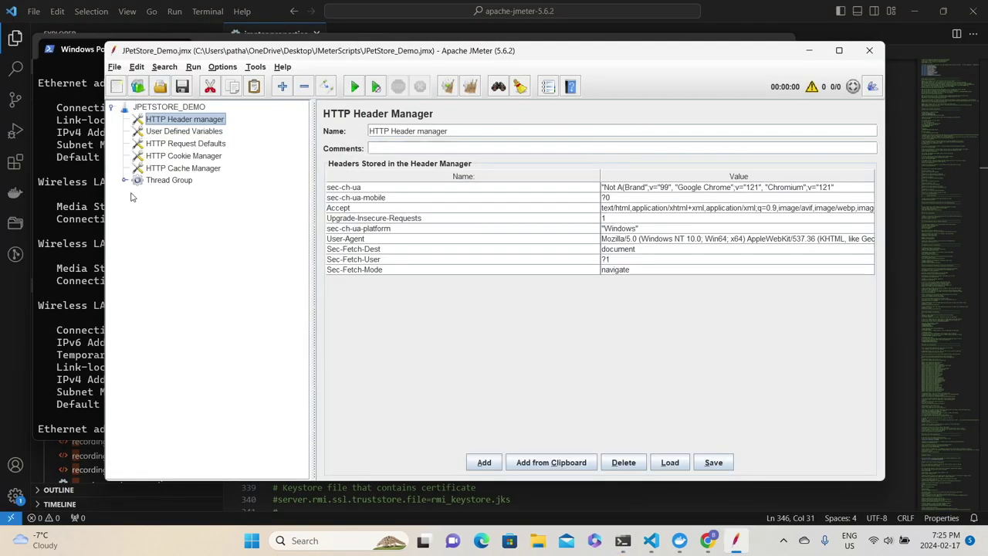
left_click(193, 66)
mouse_move(236, 140)
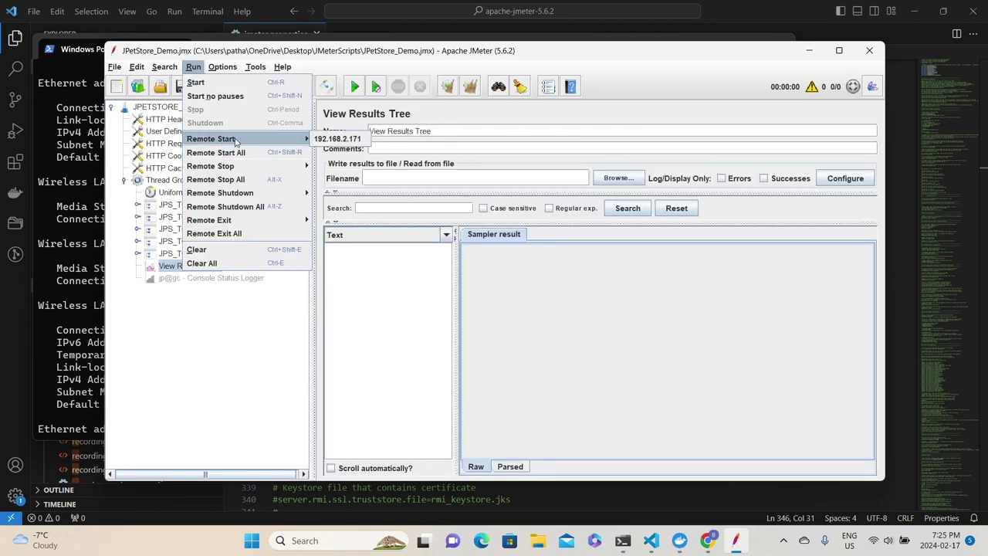
Remote-start the test on 192.168.2.171, check the LaunchApp result, and find the server's started message.
left_click(350, 139)
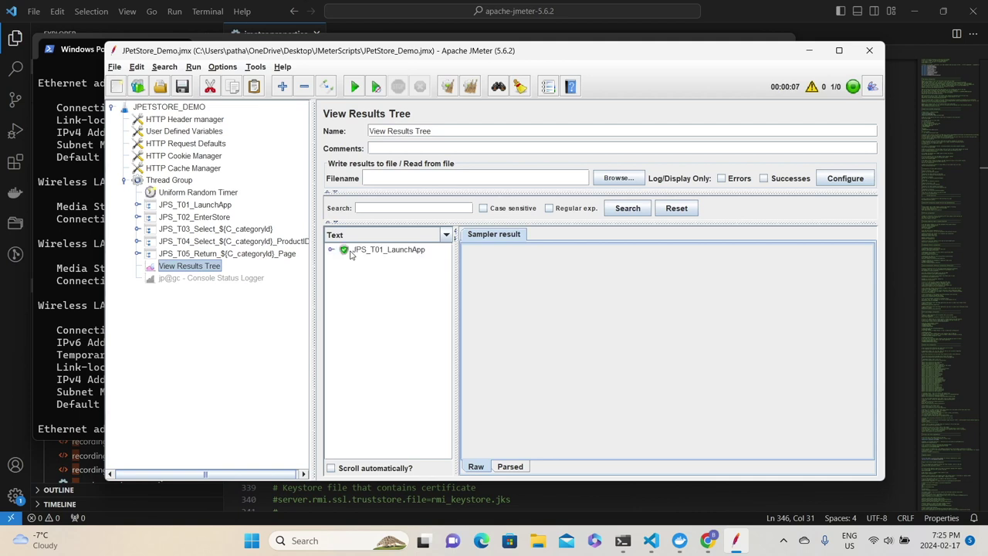
left_click(386, 249)
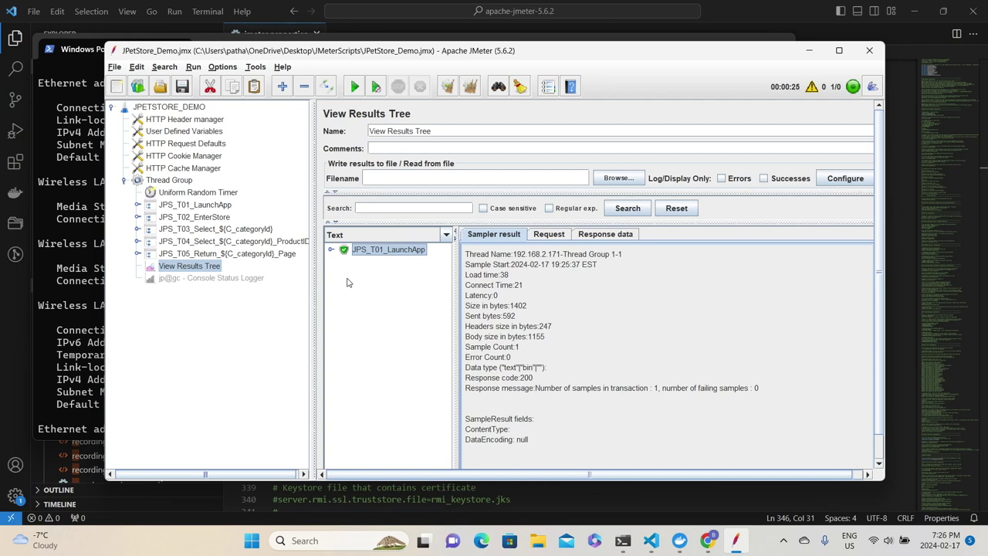
mouse_move(622, 541)
left_click(695, 472)
left_click_drag(501, 333, 560, 351)
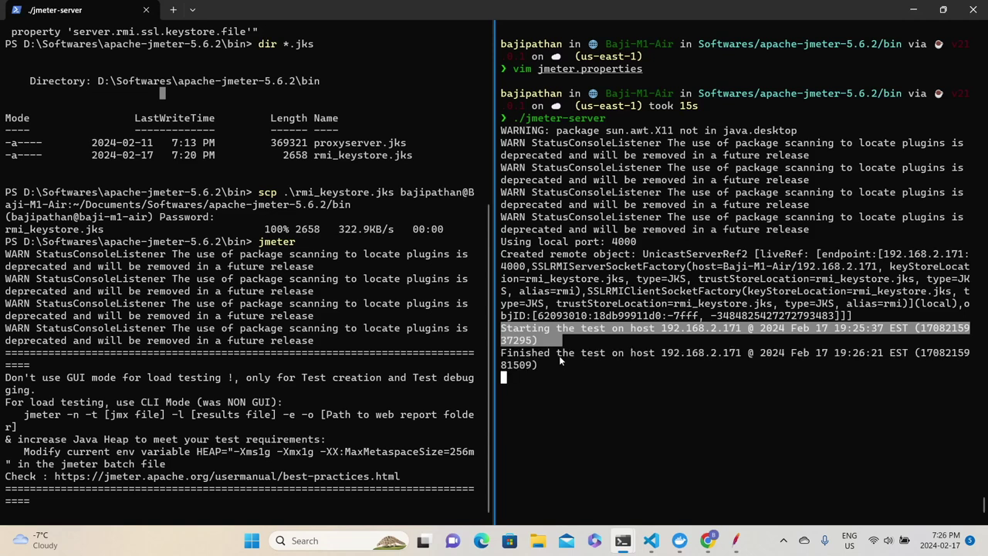
Clear all collected test results in JMeter with Clear All.
key("alt+Tab")
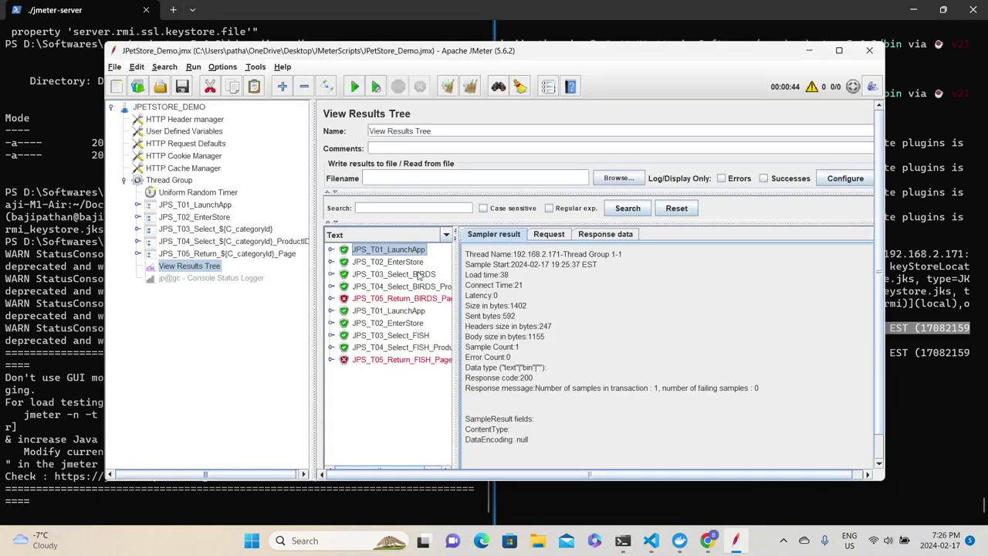
left_click(470, 86)
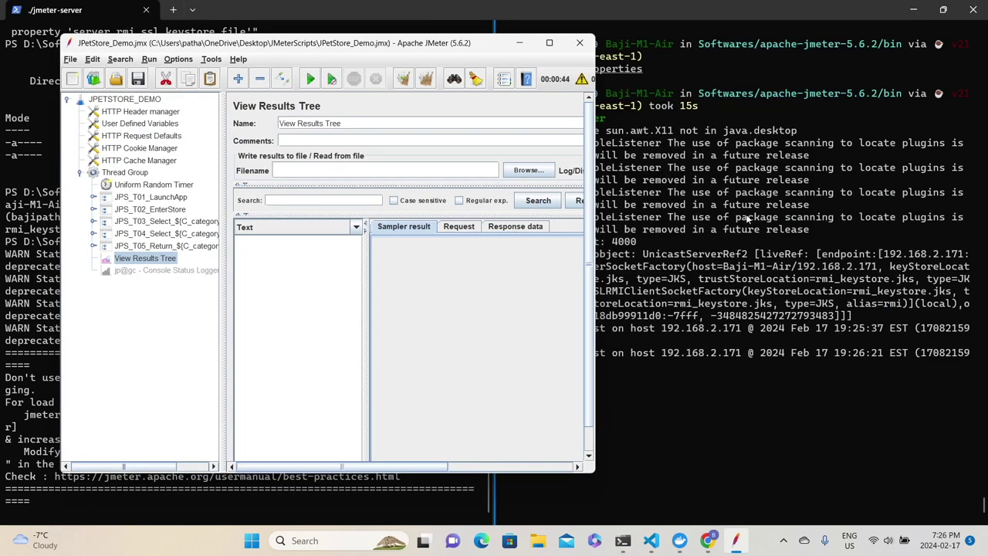
left_click(747, 219)
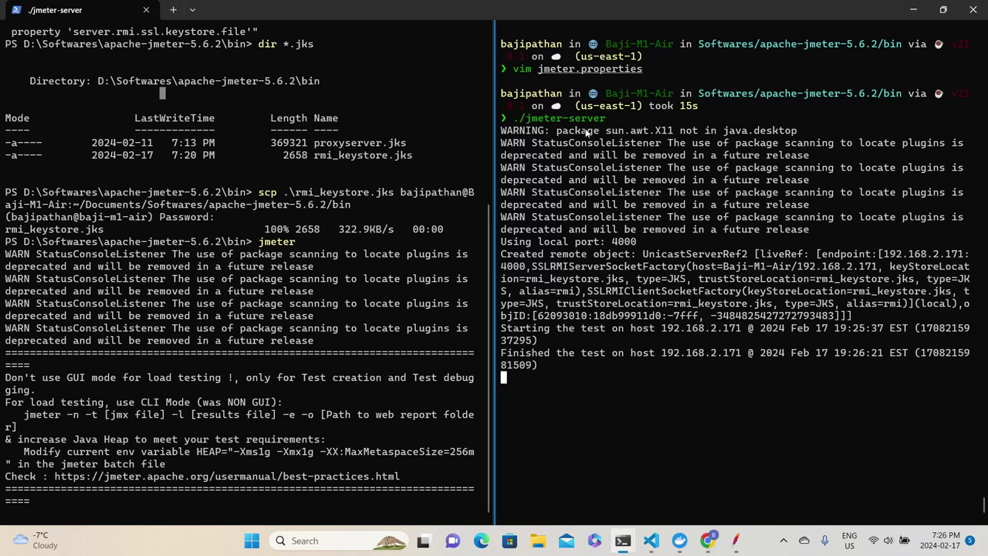
Shut down the remote JMeter server on 192.168.2.171 and confirm the Mac terminal shows its prompt.
key("alt+Tab")
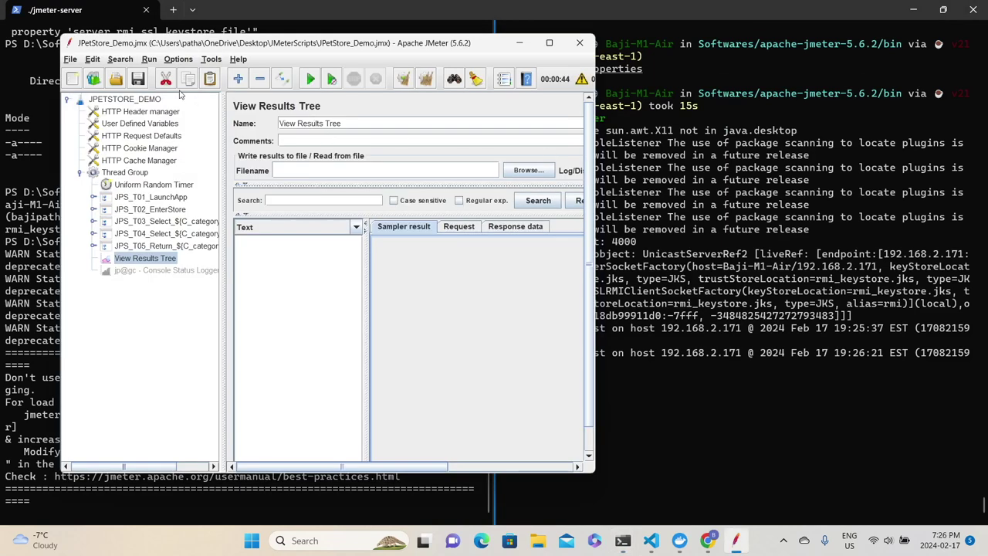
left_click(150, 61)
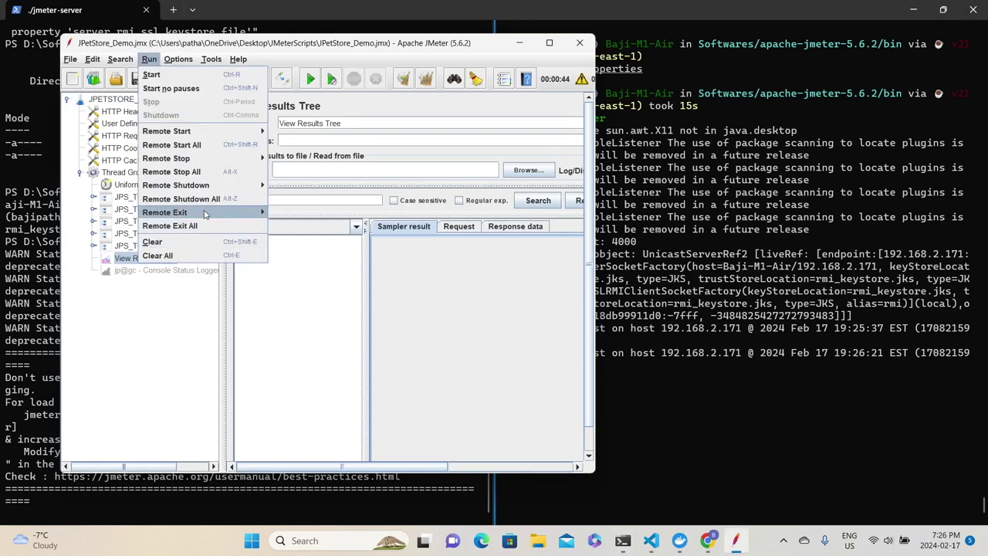
mouse_move(204, 212)
left_click(297, 215)
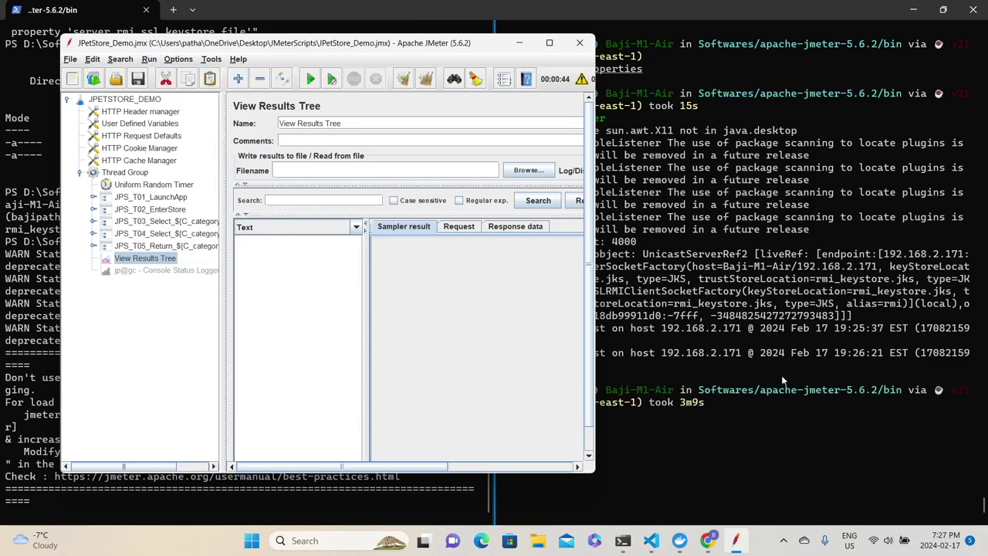
left_click(773, 391)
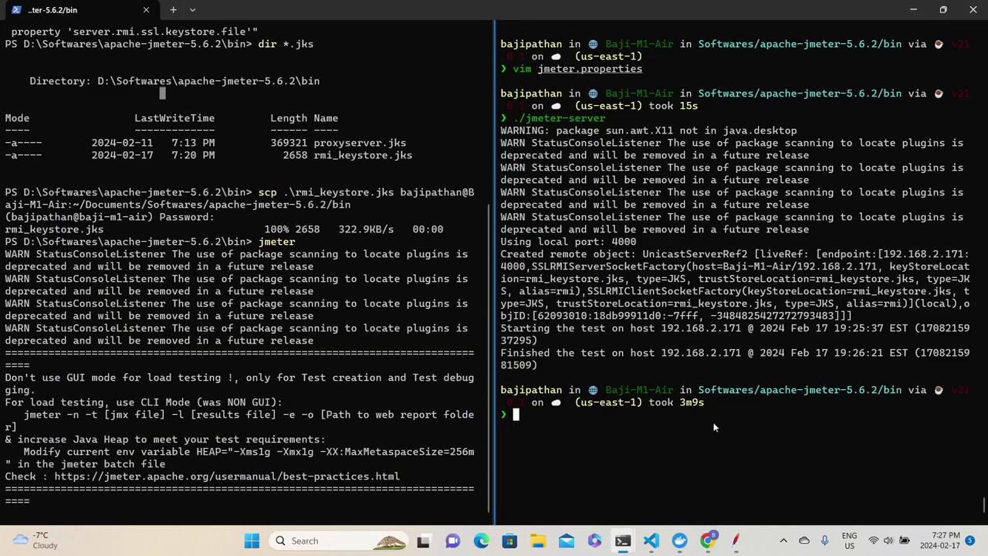
Toggle the View Results Tree listener to disabled, then close JMeter.
key("alt+Tab")
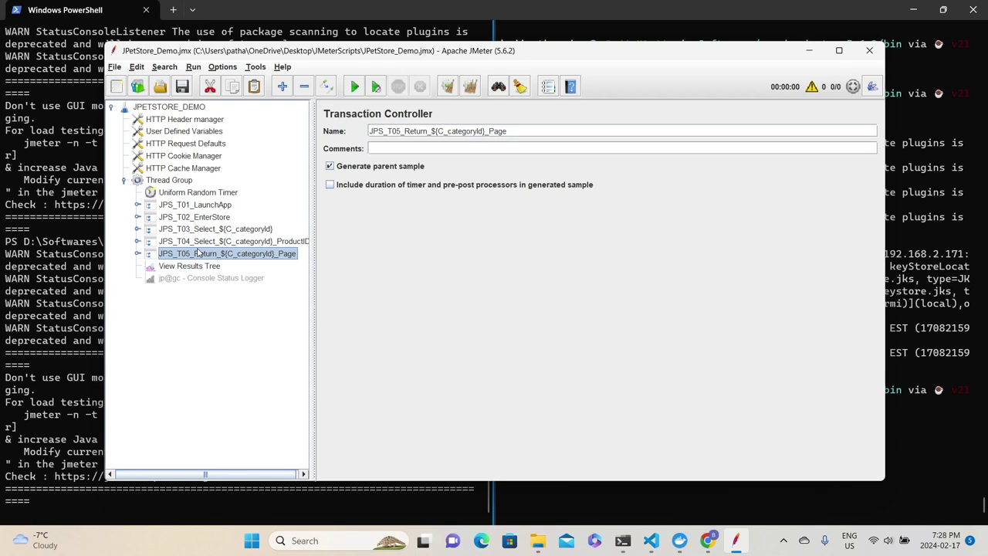
left_click(179, 267)
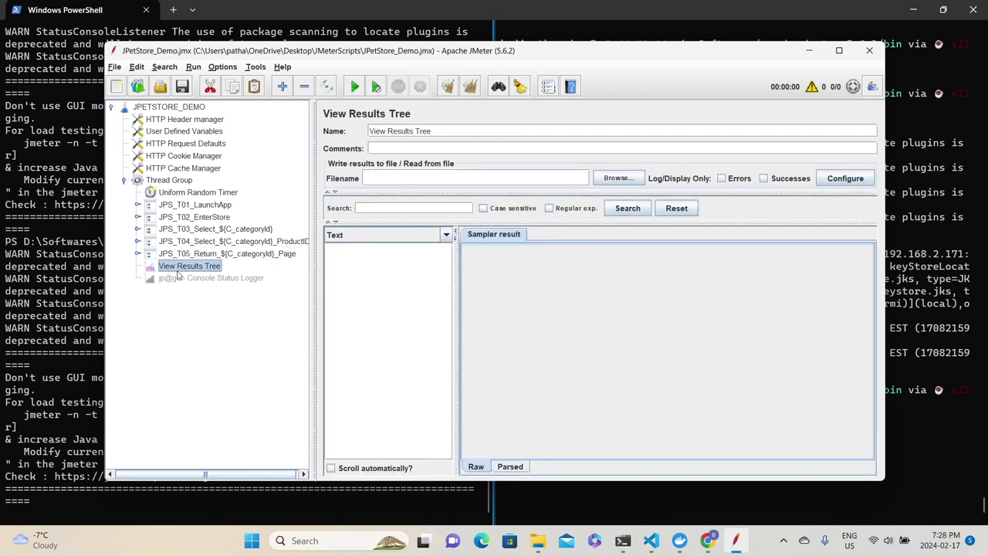
right_click(178, 270)
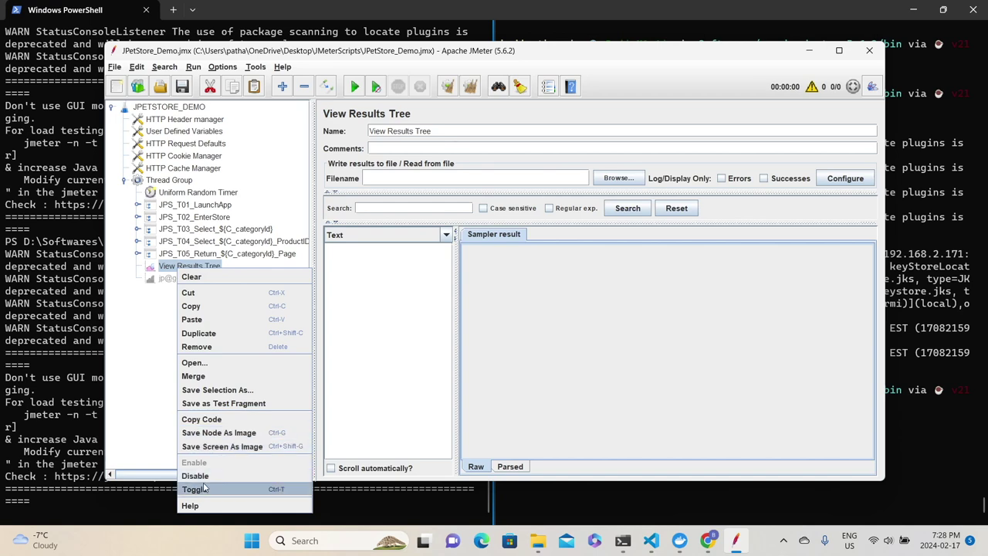
left_click(195, 489)
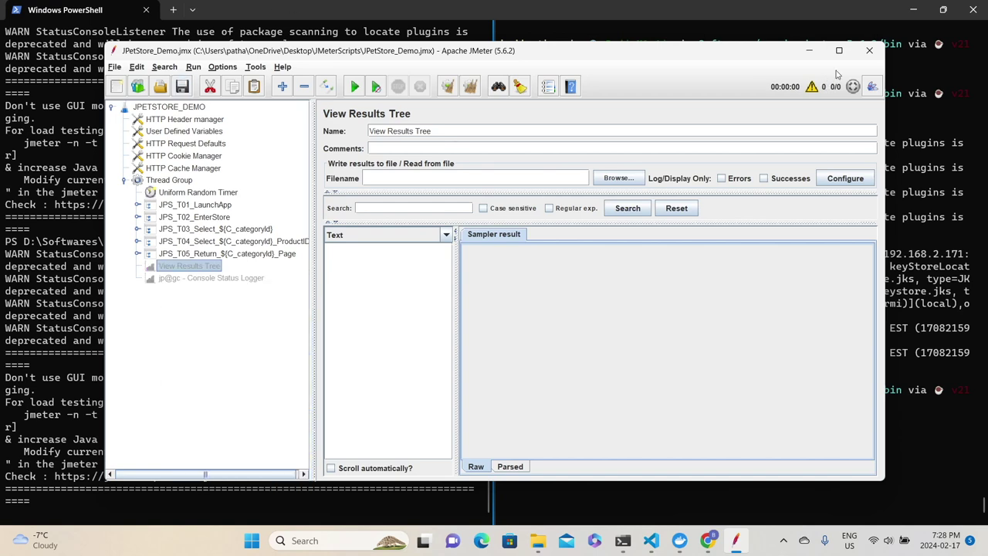
left_click(870, 50)
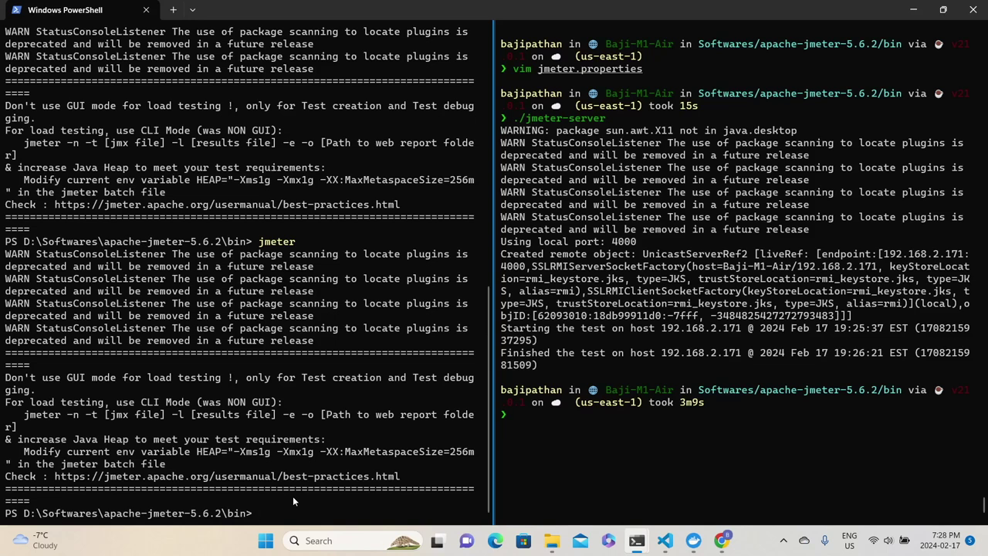
Clear the PowerShell pane and restart ./jmeter-server in the Mac pane.
type("clear")
key("Return")
left_click(572, 438)
type("./jmeter-server")
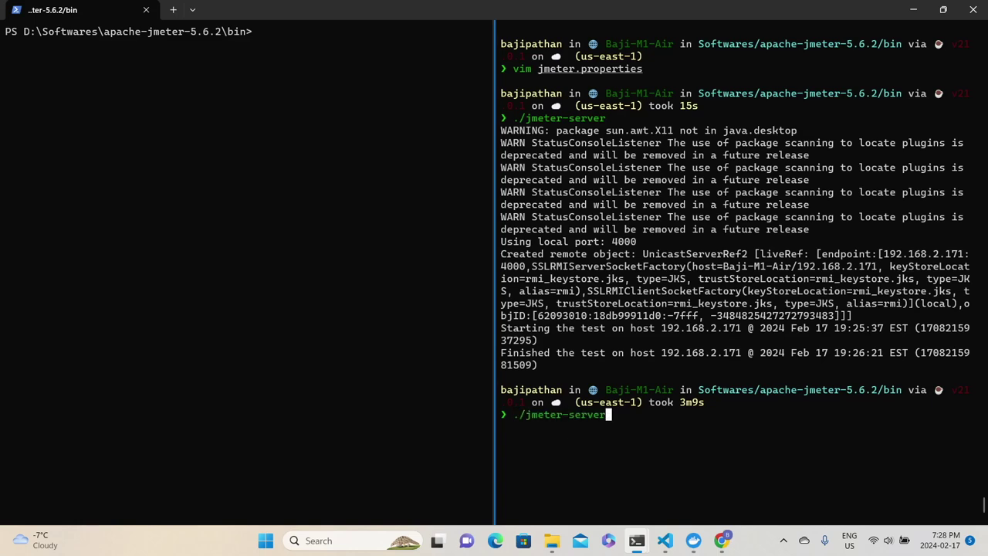
key("Return")
Begin the non-GUI command 'jmeter -n -t' in the Windows PowerShell pane.
left_click(316, 48)
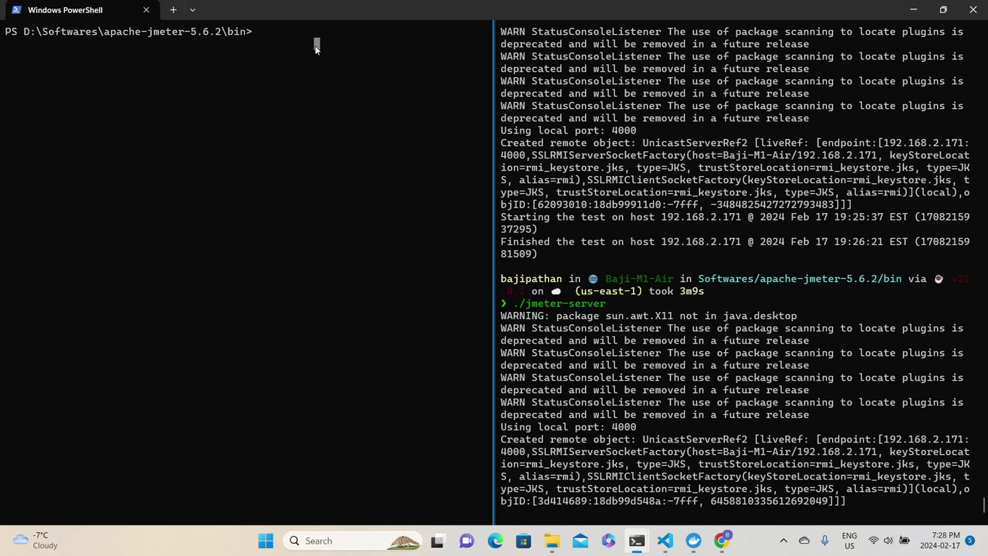
type("jmeter -n")
type("-t")
Add the JMeterScripts folder path and the JPetStore_Demo.jmx test plan after -t.
key("super+e")
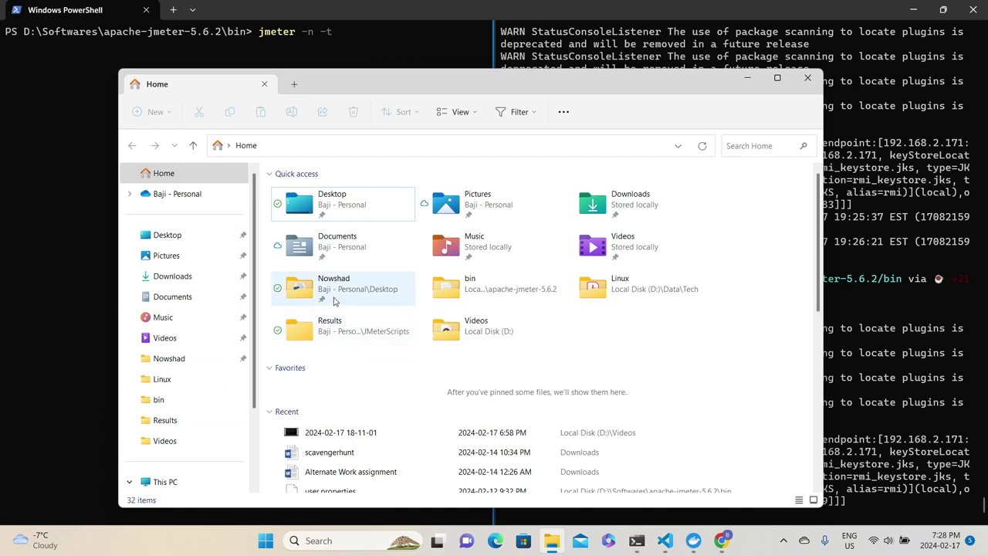
left_click(167, 235)
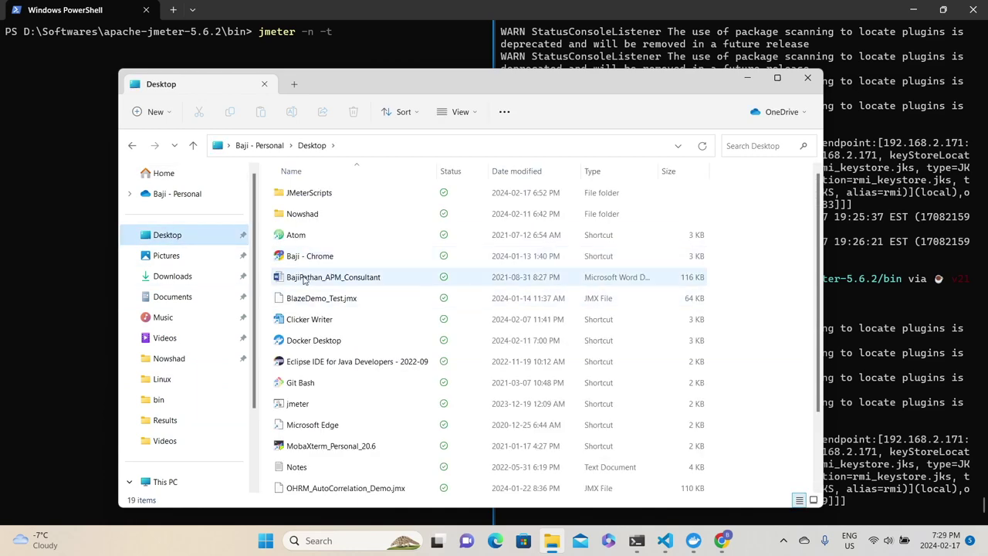
left_click_drag(301, 193, 374, 99)
type("Jm")
key("BackSpace")
type("P")
key("Tab")
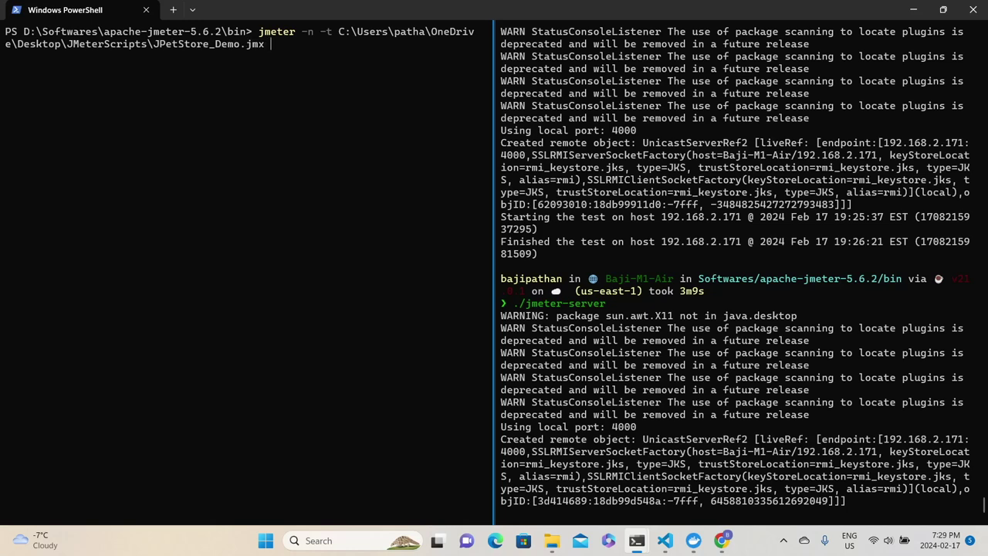
Add -l with the JMeterScripts path and JPetStore_Demo.jtl as results file.
type("-")
type("l")
key("alt+Tab")
left_click(389, 146)
key("ctrl+c")
key("alt+Tab")
key("ctrl+v")
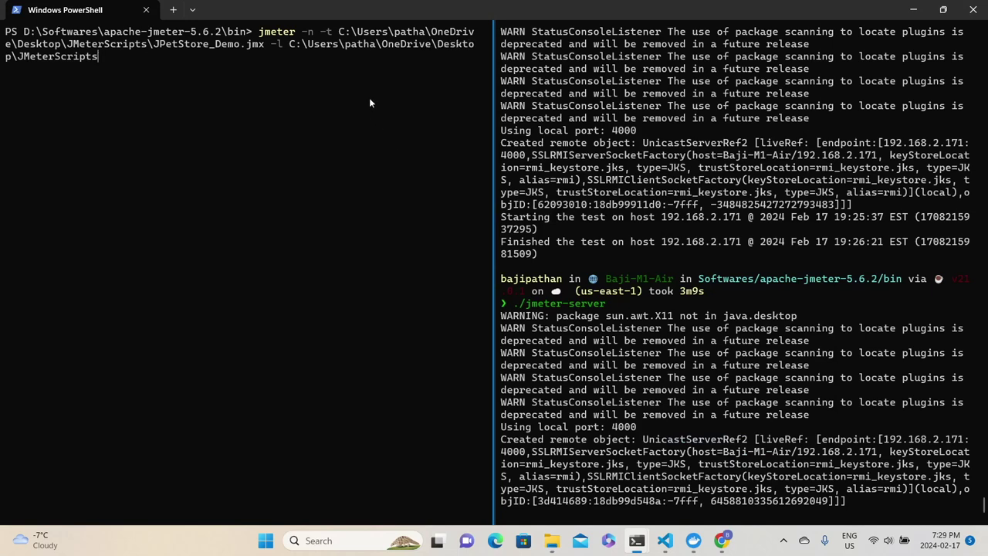
type("\\JPetStore_Demo.jtl")
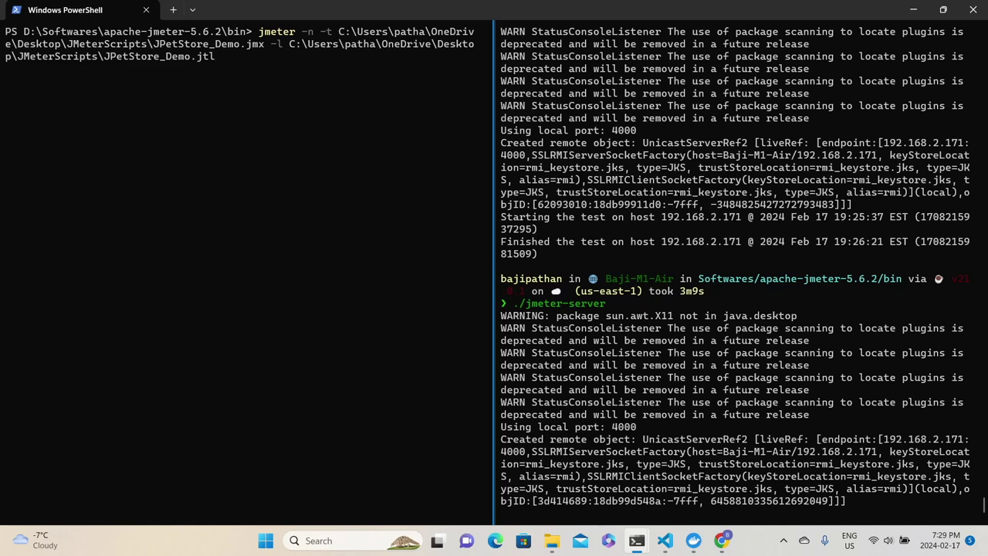
Add -e -o with the JMeterScripts\Results folder path as the report output.
key("alt+Tab")
double_click(317, 237)
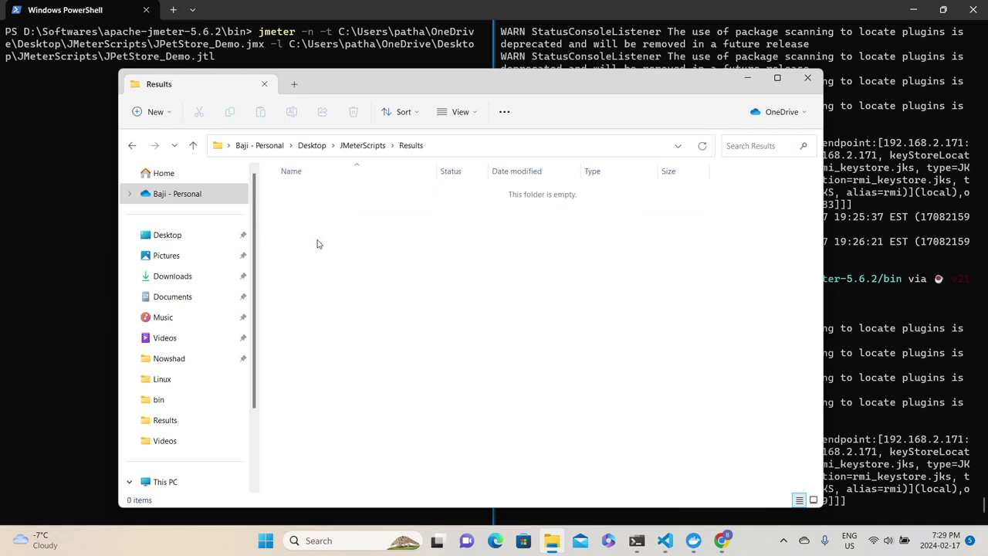
left_click(372, 151)
key("alt+Tab")
type("-e -o")
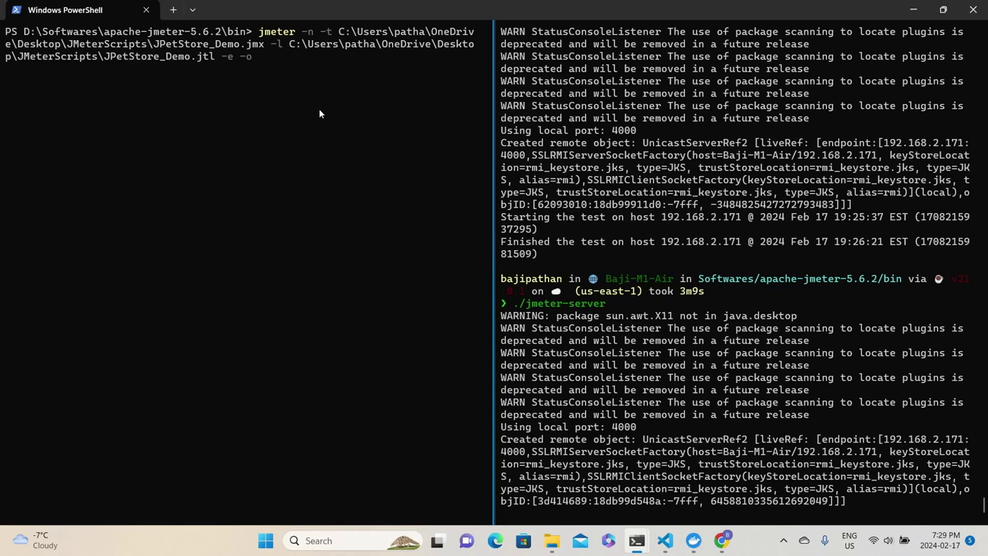
key("alt+Tab")
double_click(308, 233)
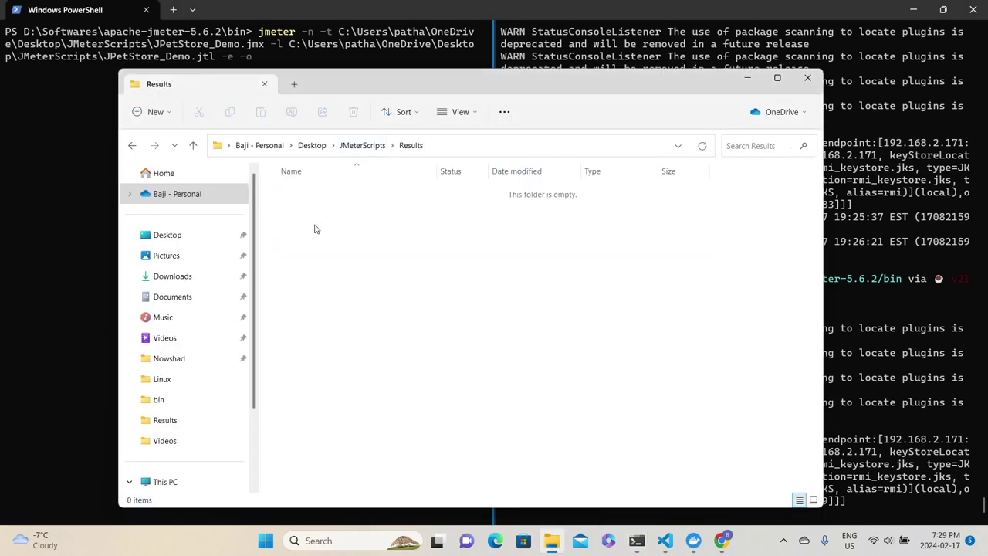
left_click(450, 146)
key("alt+Tab")
key("ctrl+v")
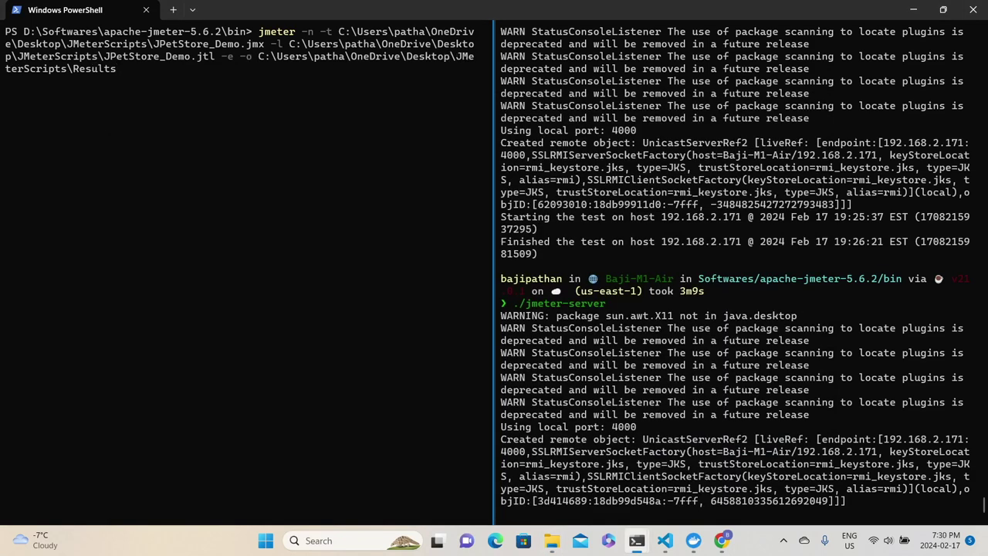